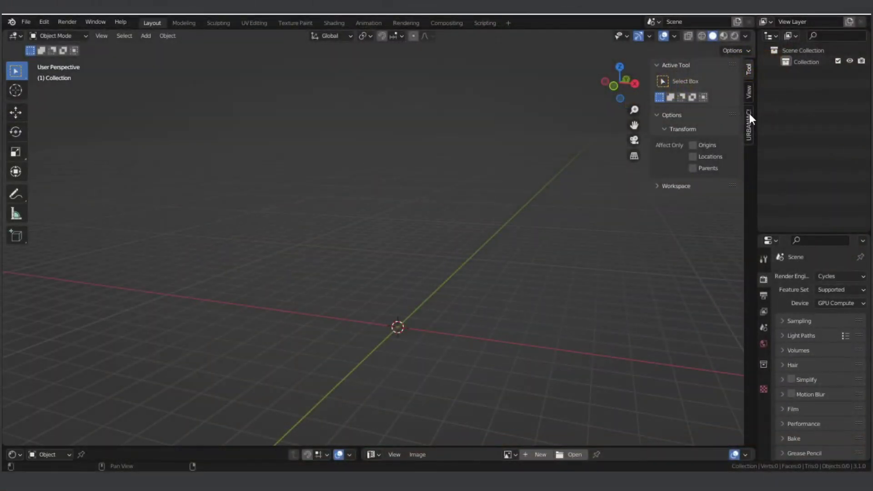
# Step: Append the Highway straight asset from the Elevated Highway category of the URBANIAC! CityAssetPack
pyautogui.click(749, 116)
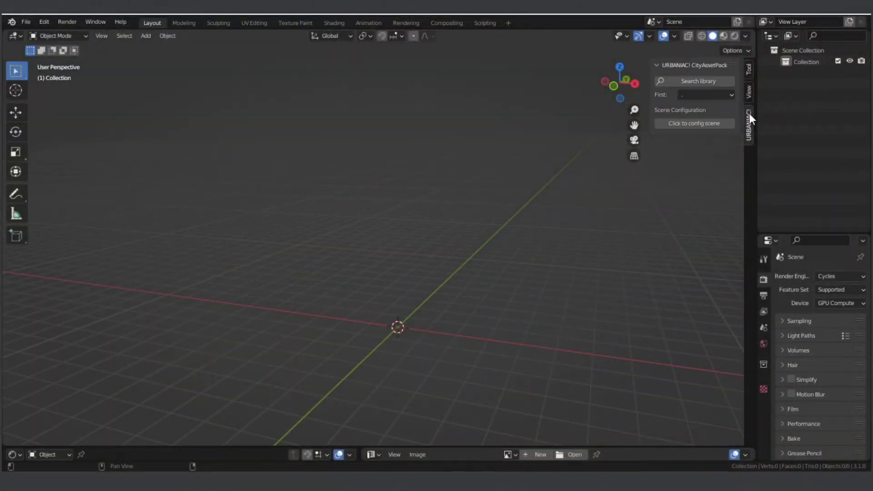
pyautogui.click(705, 94)
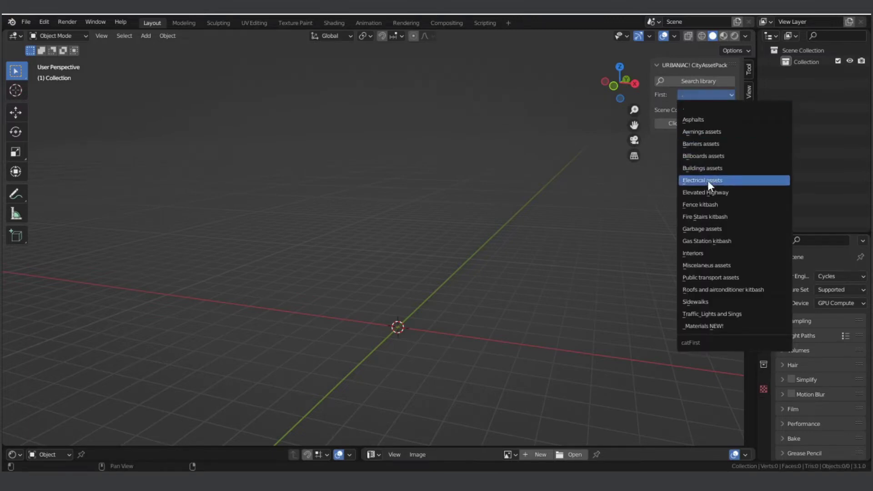
pyautogui.click(708, 192)
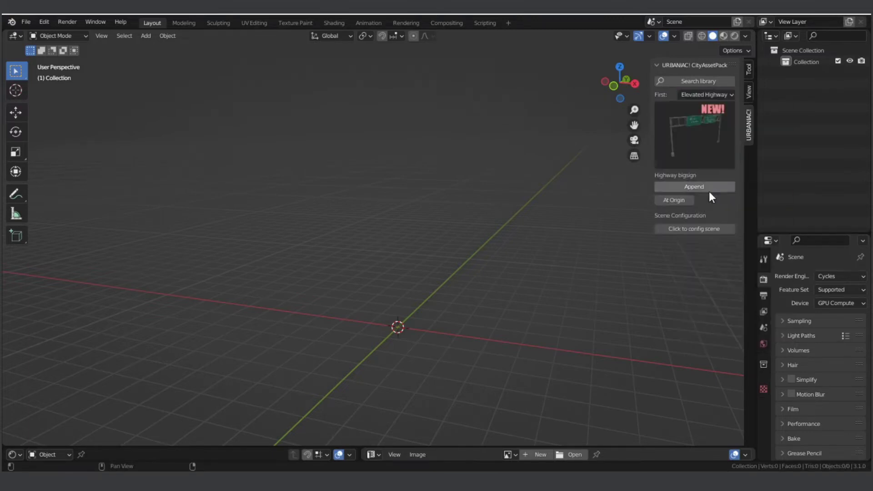
pyautogui.click(702, 157)
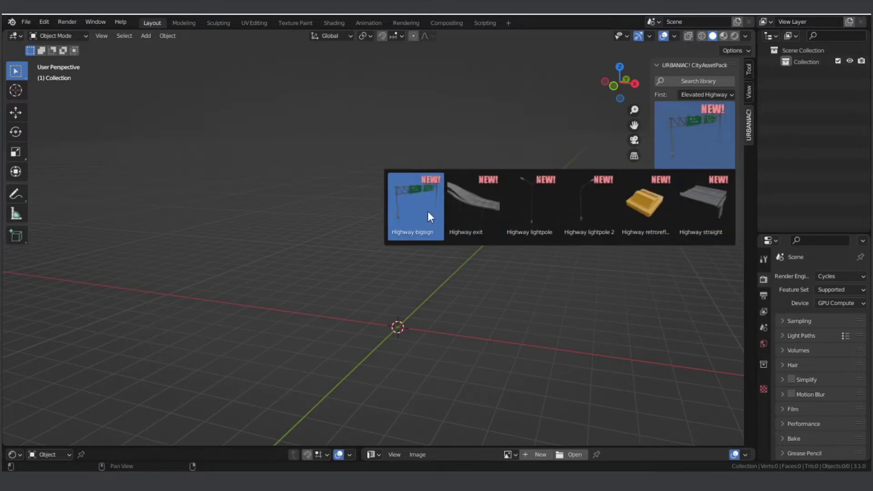
pyautogui.click(691, 200)
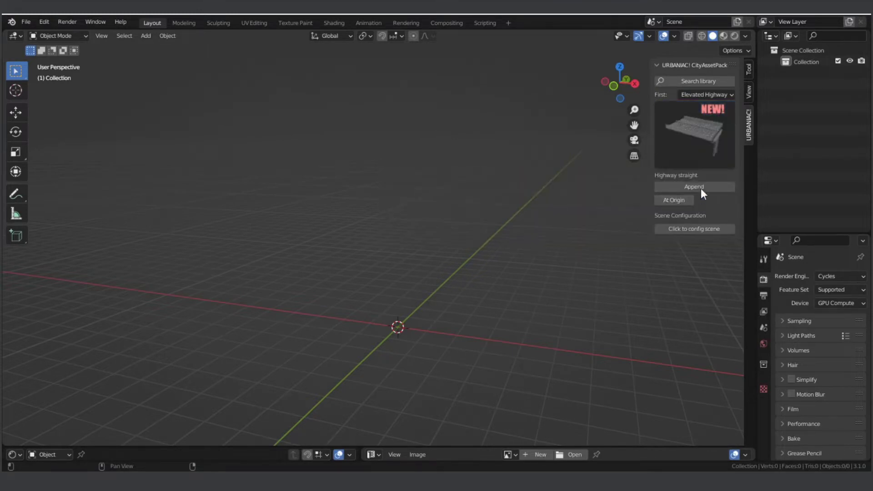
pyautogui.click(702, 185)
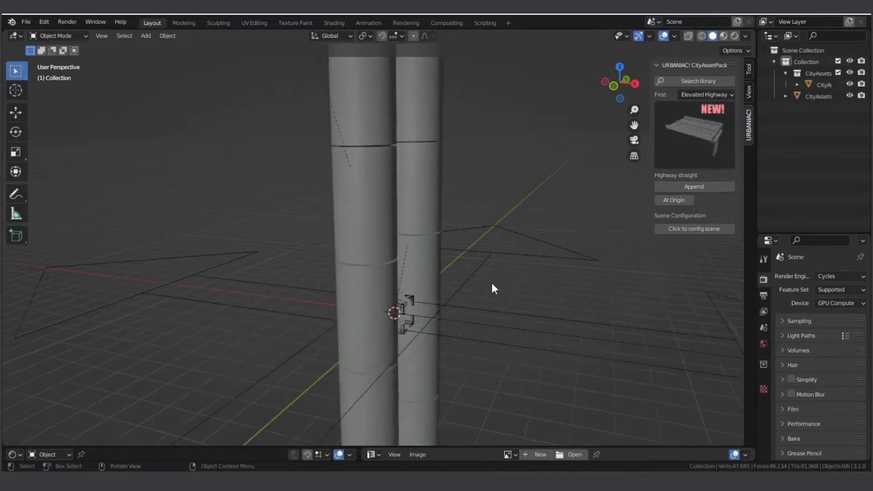
# Step: Try moving the appended straight highway by its arrow-shaped control object
pyautogui.scroll(-3, 492, 282)
pyautogui.scroll(-3, 402, 282)
pyautogui.moveTo(402, 285); pyautogui.dragTo(495, 336, button='middle')
pyautogui.scroll(2, 496, 337)
pyautogui.click(496, 337)
pyautogui.press('g')
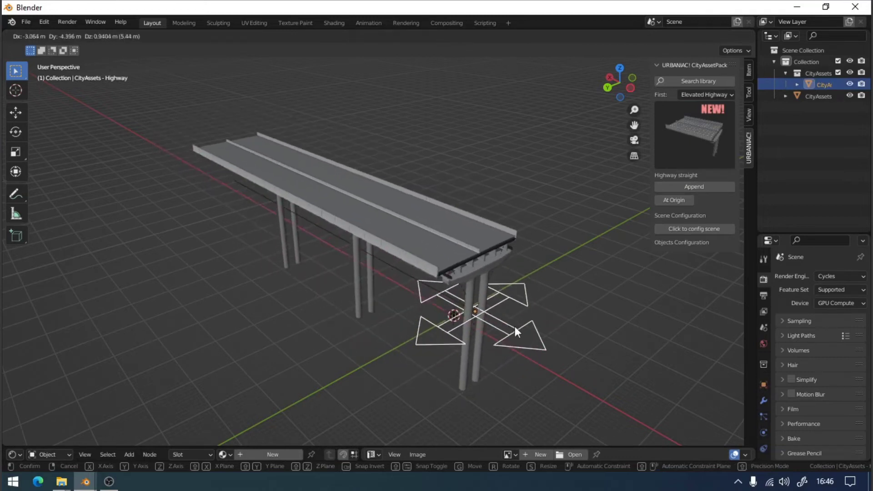
pyautogui.rightClick(514, 327)
# Step: Try bending the highway by moving the far end point of its NURBS path with Z locked
pyautogui.click(383, 277)
pyautogui.press('Tab')
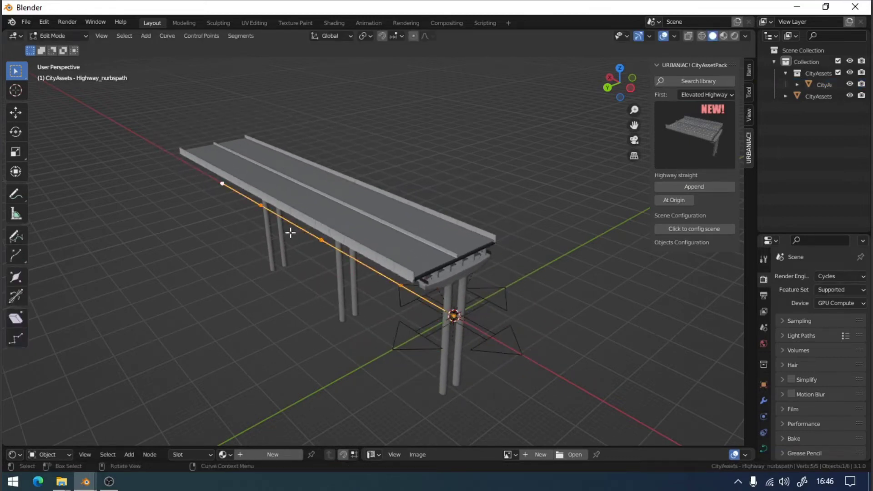
pyautogui.moveTo(236, 189); pyautogui.dragTo(395, 250, button='middle')
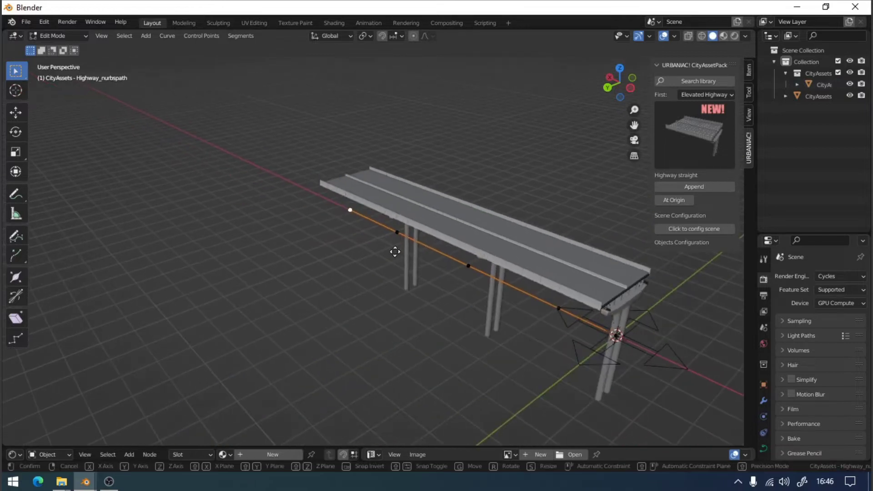
pyautogui.press('e')
pyautogui.hotkey('shift', 'z')
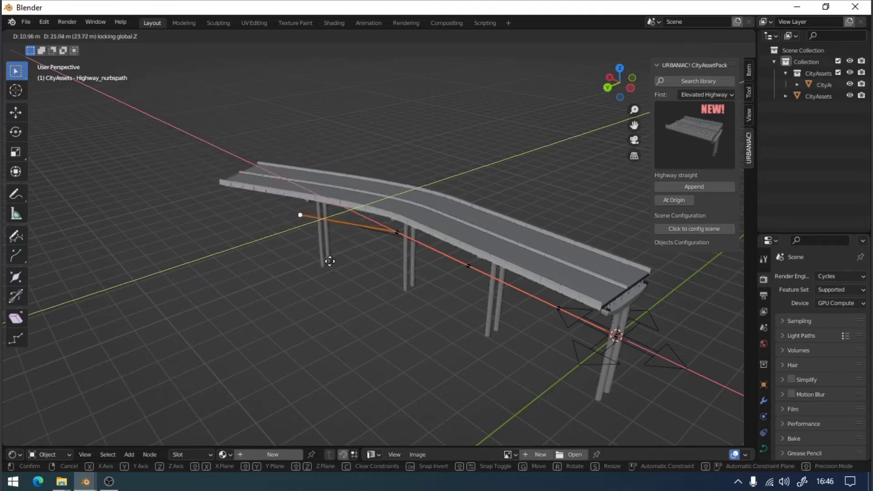
pyautogui.rightClick(178, 150)
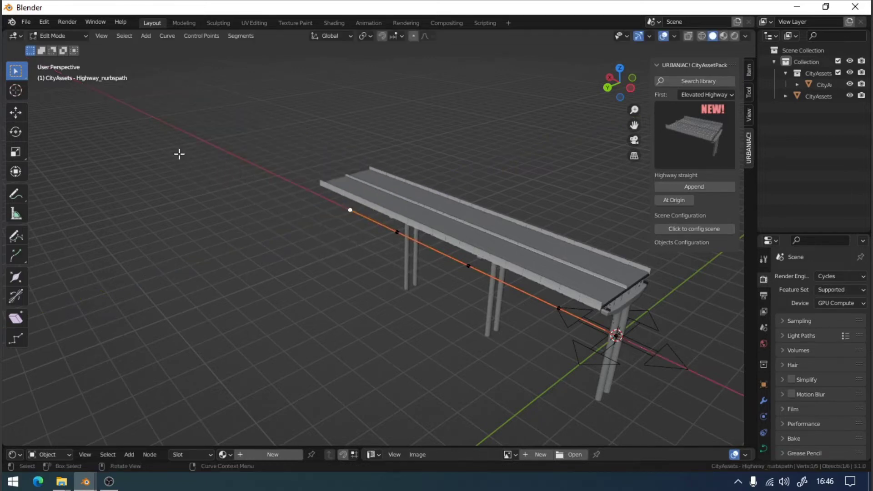
# Step: Move the Highway exit asset slightly using its arrow-shaped control object near the origin
pyautogui.scroll(-3, 401, 269)
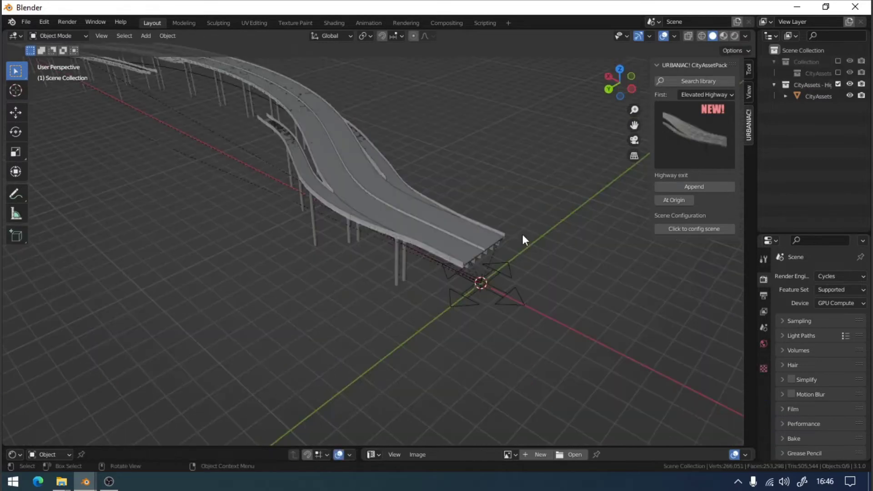
pyautogui.moveTo(440, 249); pyautogui.dragTo(293, 138, button='middle')
pyautogui.click(298, 131)
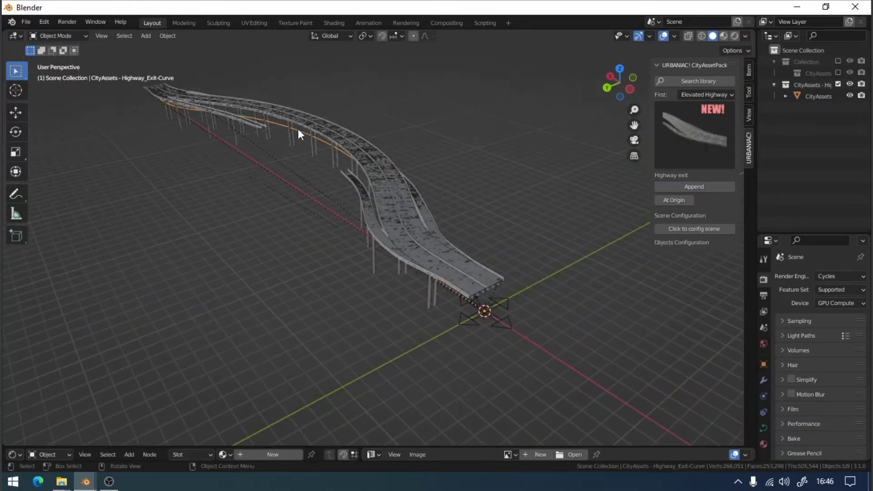
pyautogui.click(463, 324)
pyautogui.press('g')
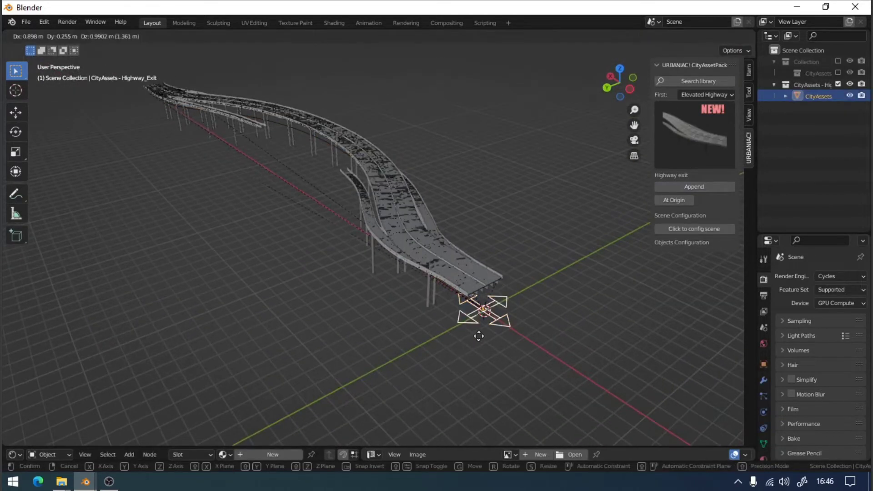
pyautogui.click(485, 323)
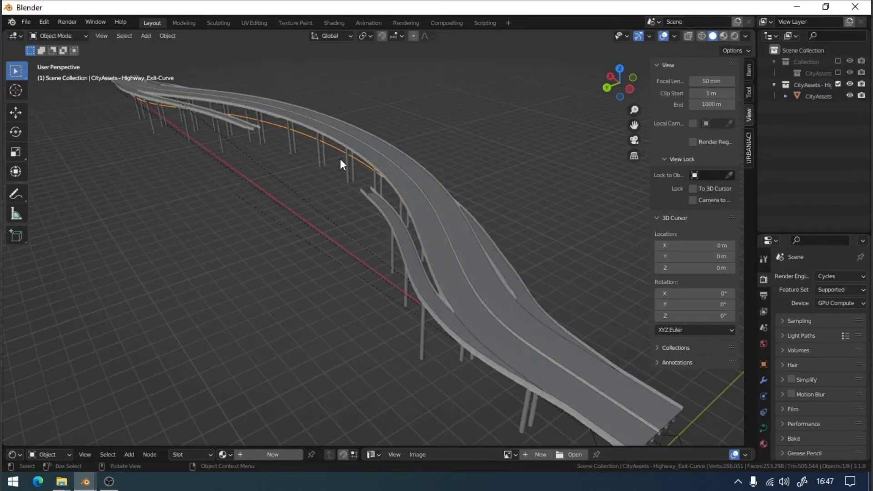
# Step: Select all control points of the highway exit's curve in Edit Mode and set the pivot point to the 3D Cursor
pyautogui.press('Tab')
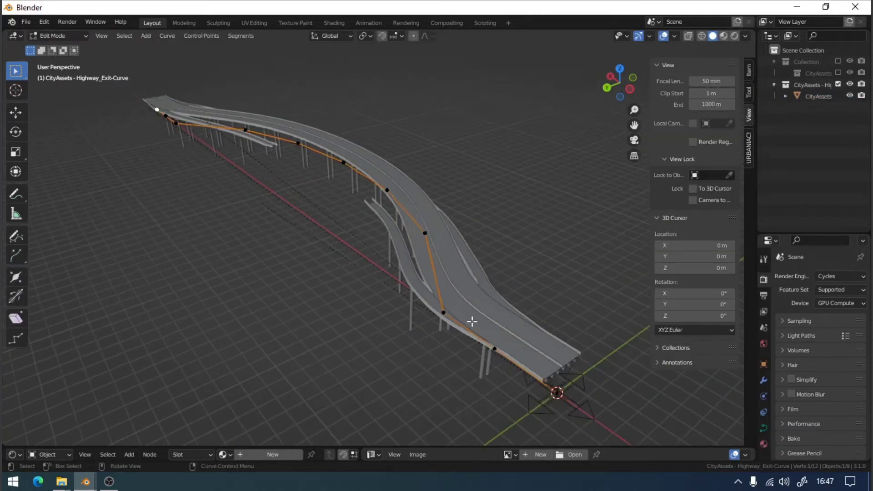
pyautogui.press('a')
pyautogui.press('.')
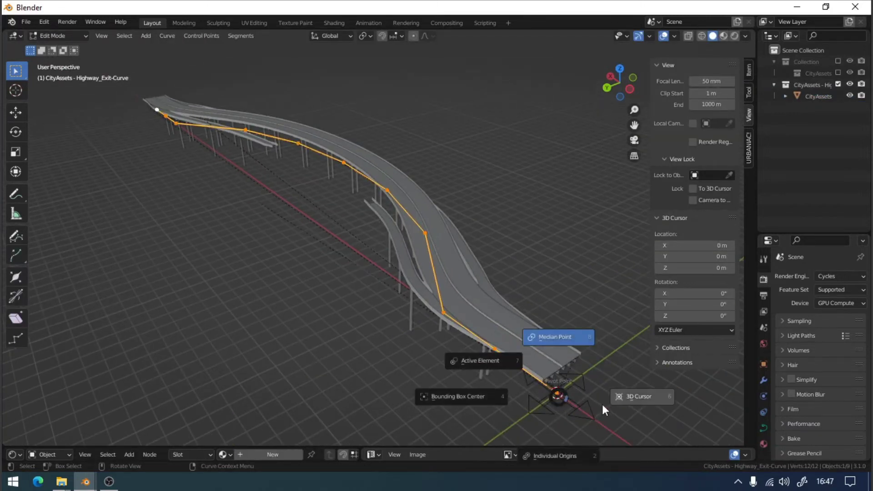
pyautogui.click(600, 404)
# Step: Straighten the highway exit by scaling all its curve points to 0 along the global Y axis
pyautogui.press('s')
pyautogui.press('y')
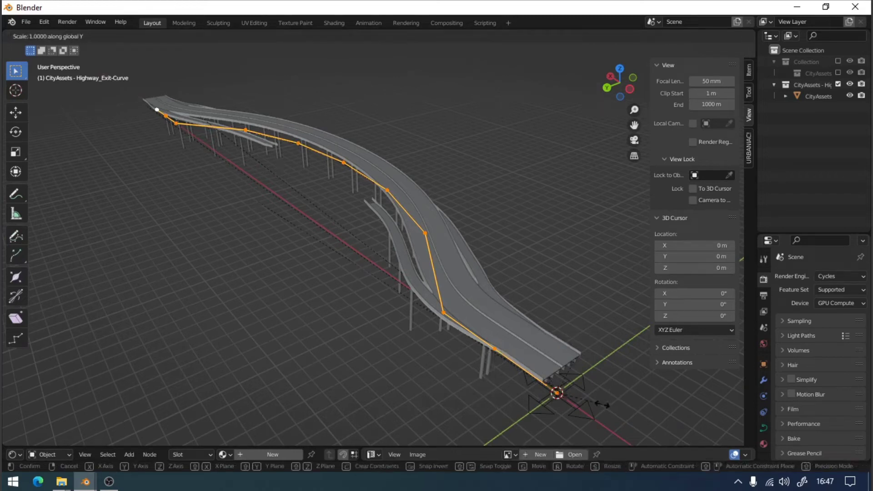
pyautogui.write('-1')
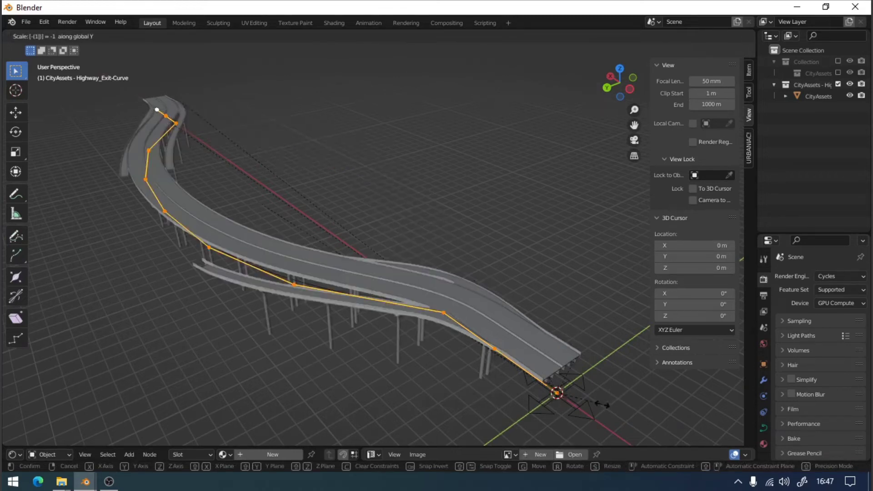
pyautogui.press('BackSpace')
pyautogui.press('BackSpace')
pyautogui.write('0')
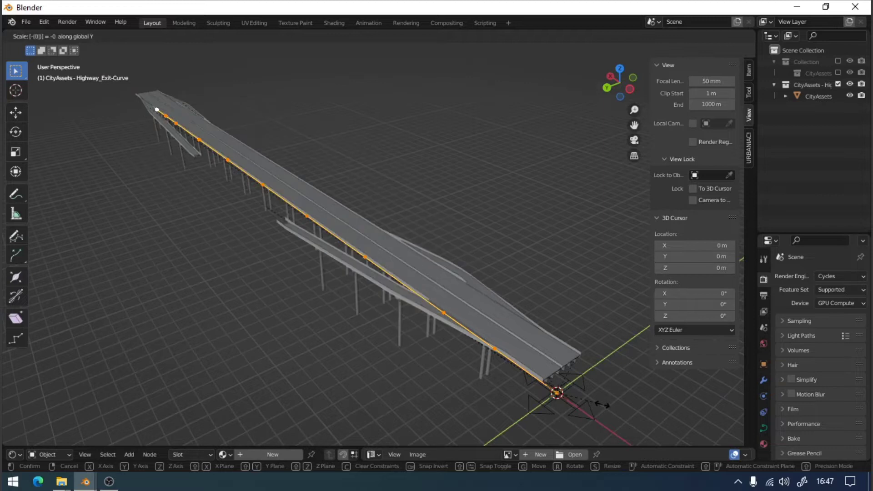
pyautogui.press('Return')
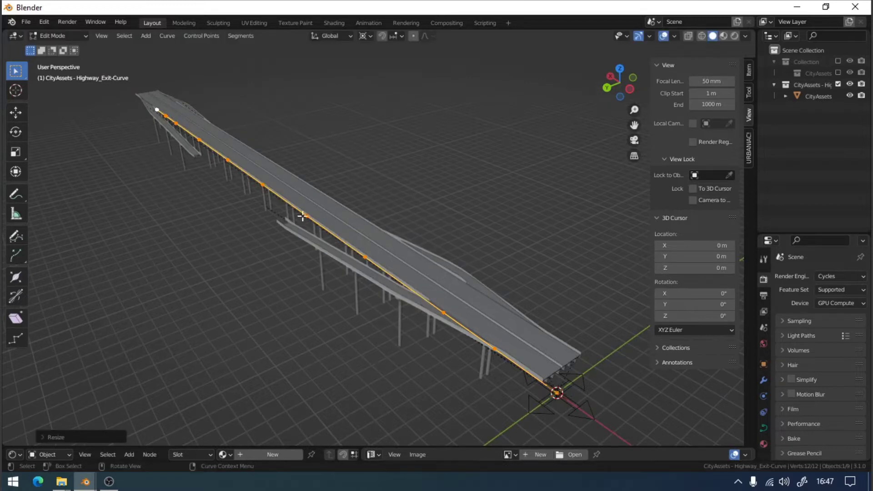
# Step: Move a middle control point of the straightened curve with Z locked to bend the highway
pyautogui.click(341, 218)
pyautogui.press('g')
pyautogui.hotkey('shift', 'z')
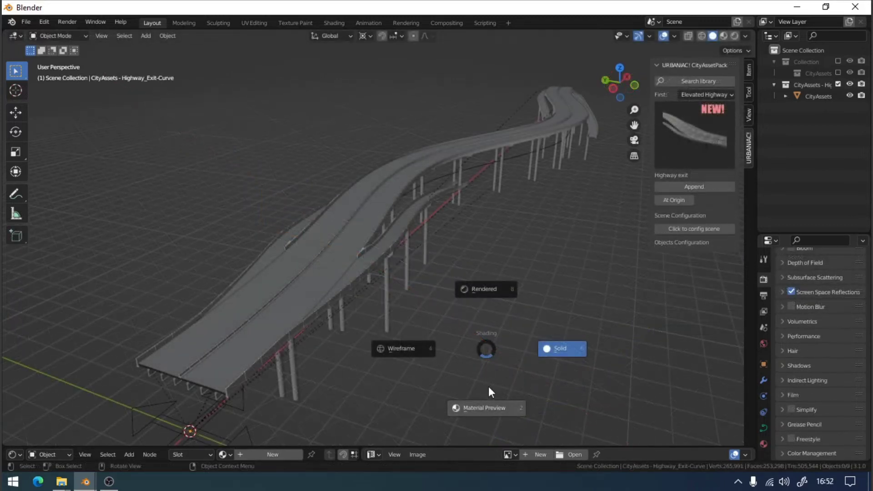
# Step: Switch the viewport to Material Preview and inspect the mesh of the three-lane road surface in Edit Mode
pyautogui.click(489, 388)
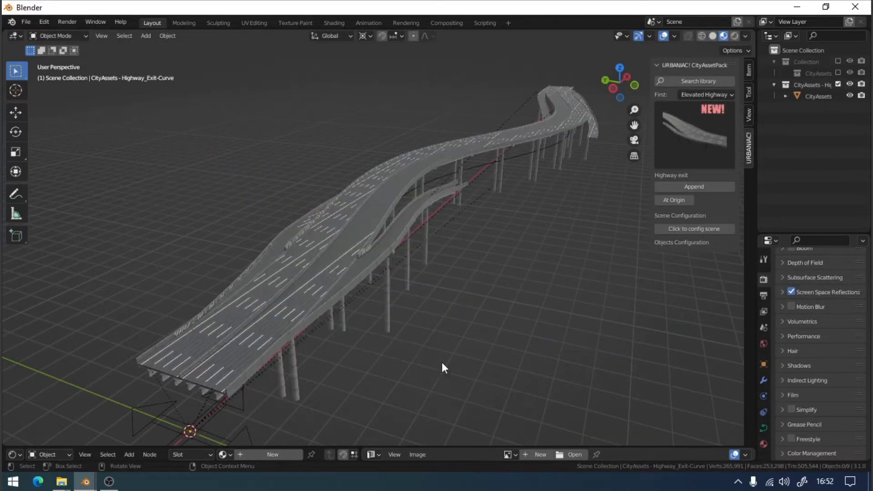
pyautogui.moveTo(389, 326); pyautogui.dragTo(466, 343, button='middle')
pyautogui.click(465, 339)
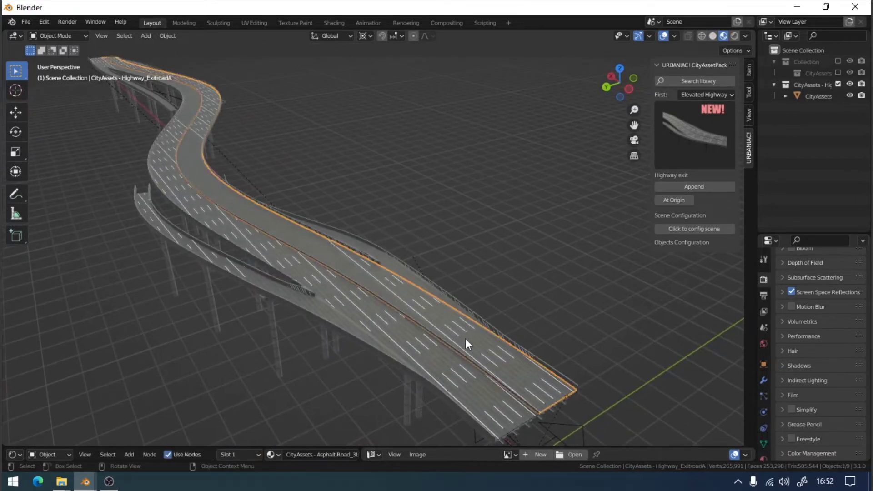
pyautogui.press('Tab')
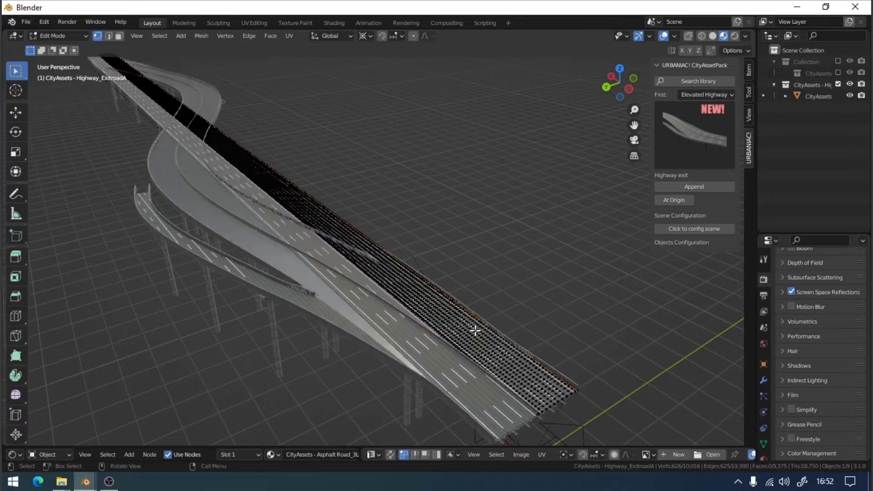
pyautogui.press('Tab')
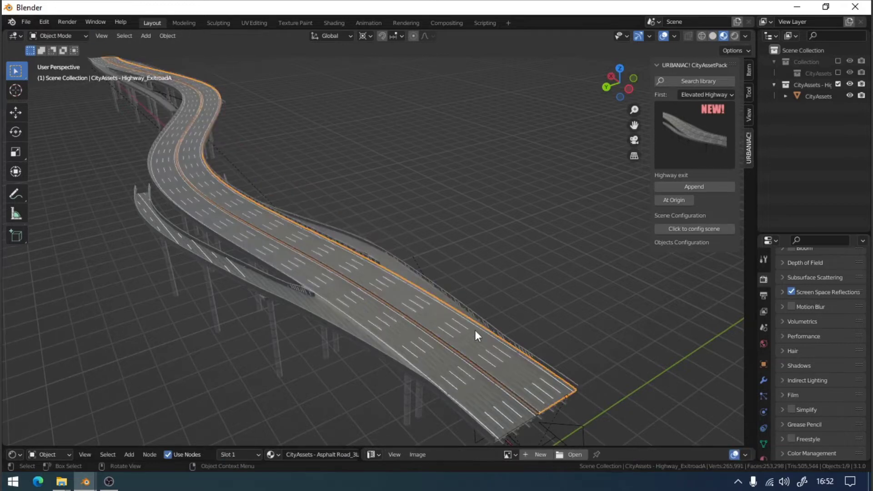
# Step: Examine the exit ramp's road surface mesh in Edit Mode and how the ramp joins the main highway
pyautogui.click(399, 271)
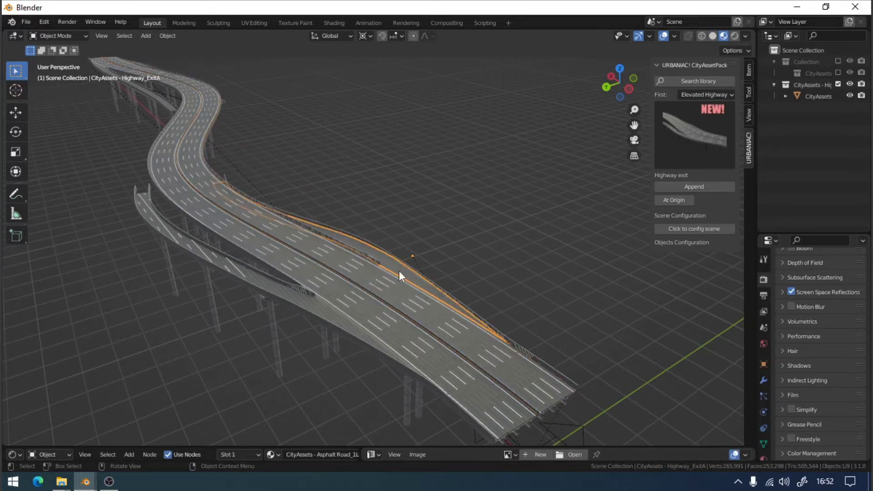
pyautogui.press('Tab')
pyautogui.press('Tab')
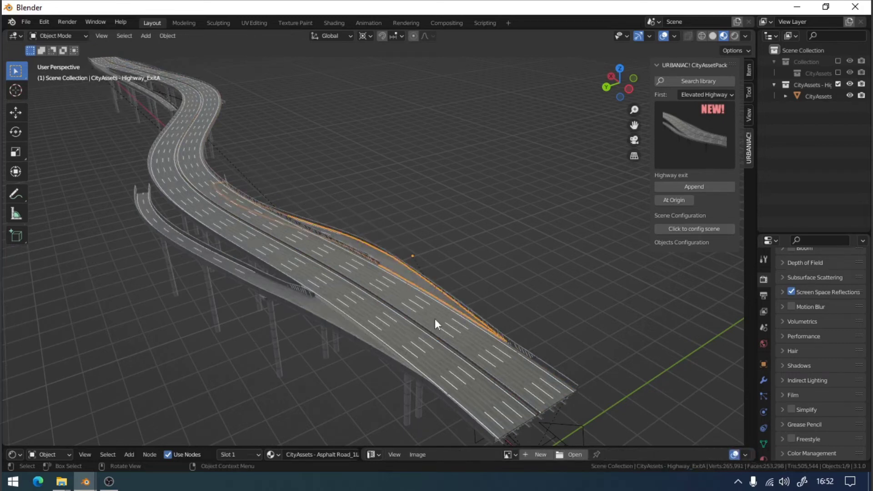
pyautogui.moveTo(465, 344); pyautogui.dragTo(386, 348, button='middle')
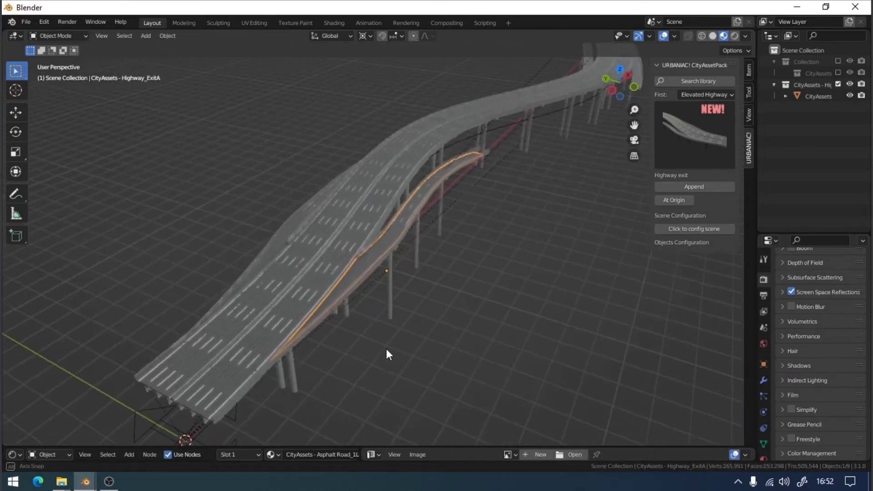
pyautogui.click(386, 348)
# Step: Load the asset pack's scene configuration settings and vary the Wet value through 0.358, 0.870 and 0, leaving the asphalt wet
pyautogui.scroll(8, 387, 347)
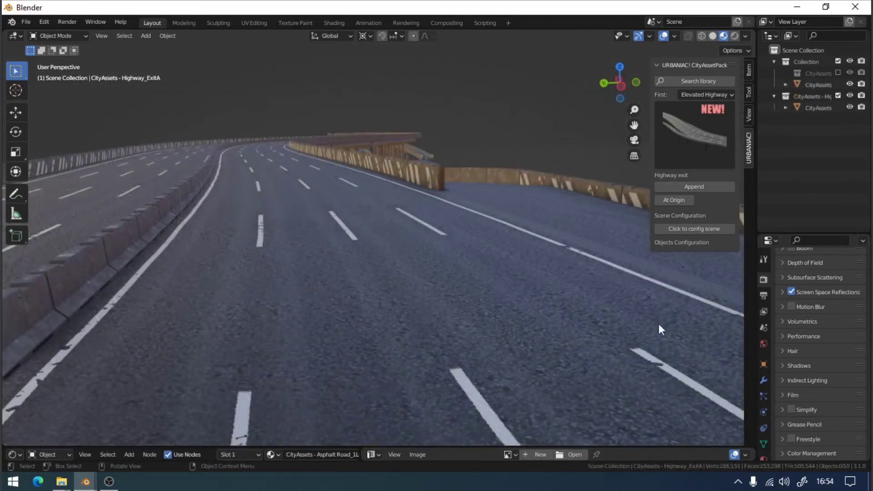
pyautogui.click(674, 228)
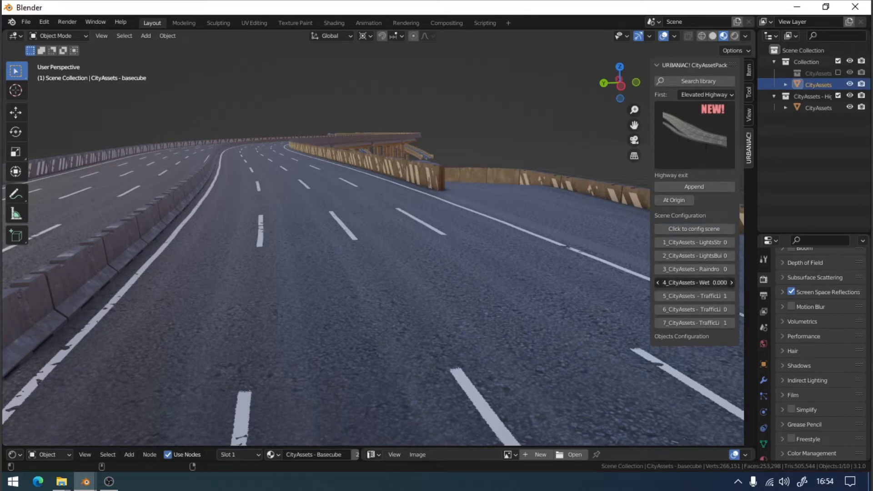
pyautogui.moveTo(694, 282); pyautogui.dragTo(700, 282)
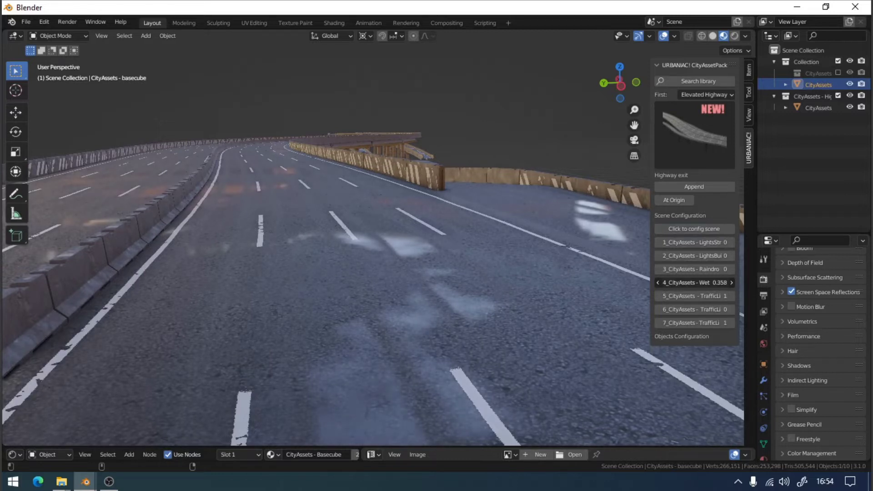
pyautogui.moveTo(694, 283); pyautogui.dragTo(755, 282)
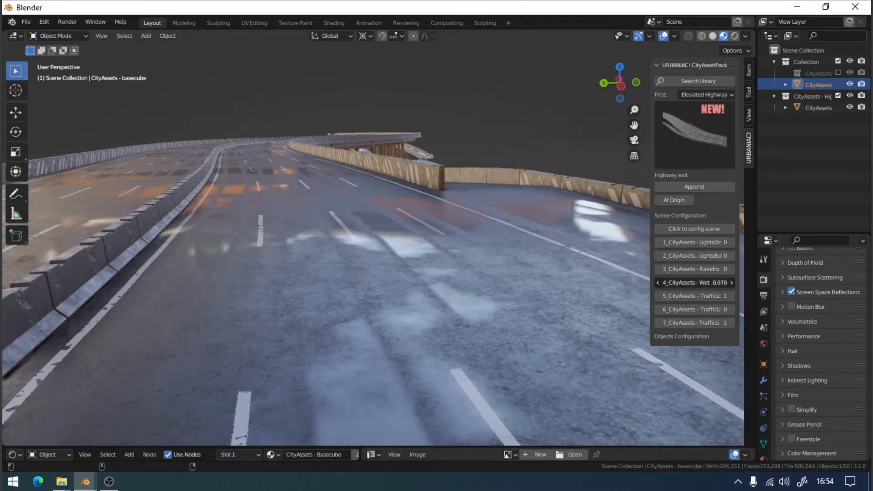
pyautogui.moveTo(694, 283); pyautogui.dragTo(659, 282)
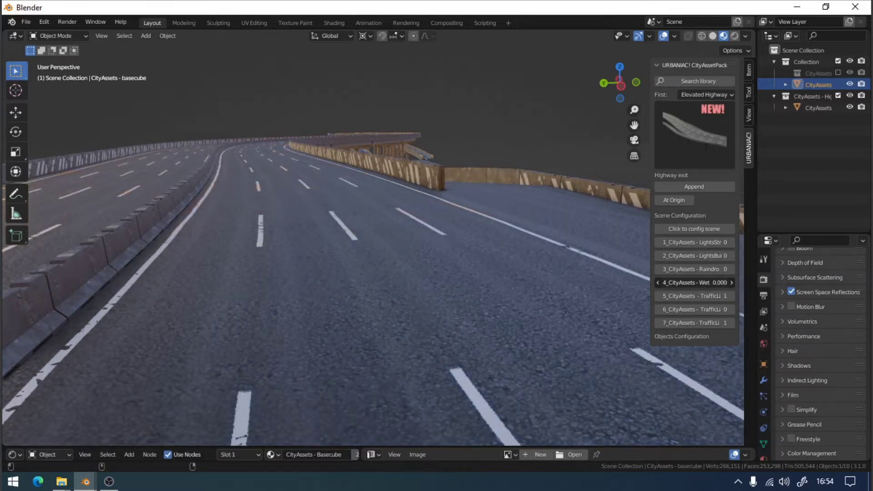
pyautogui.moveTo(694, 283); pyautogui.dragTo(734, 283)
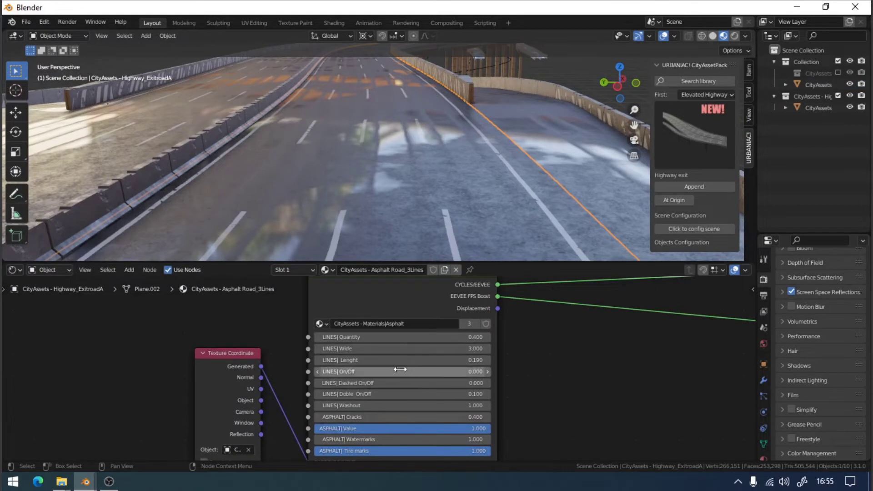
# Step: Try the road material's line toggles, and set LINES Washout and ASPHALT Cracks to 0
pyautogui.moveTo(353, 360)
pyautogui.keyDown('shift'); pyautogui.mouseDown()
pyautogui.moveTo(336, 360)
pyautogui.moveTo(364, 362)
pyautogui.mouseUp(); pyautogui.keyUp('shift')
pyautogui.moveTo(481, 372); pyautogui.dragTo(425, 384)
pyautogui.click(318, 383)
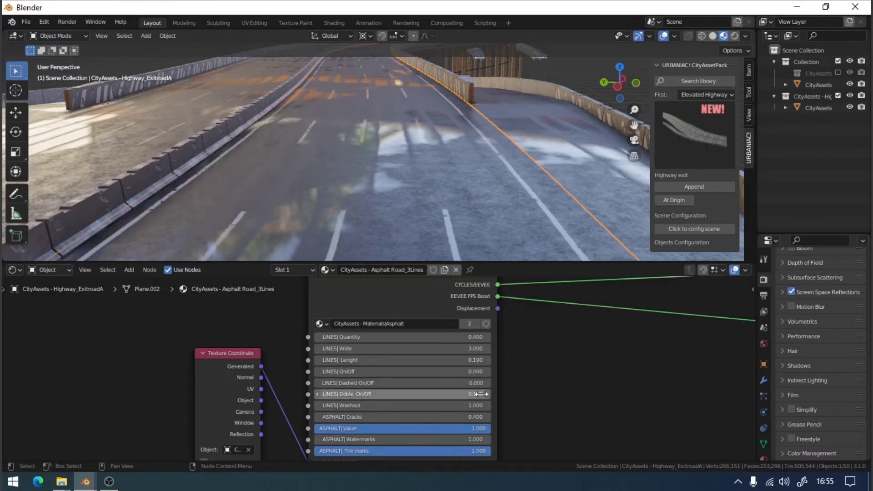
pyautogui.moveTo(319, 394); pyautogui.dragTo(448, 417)
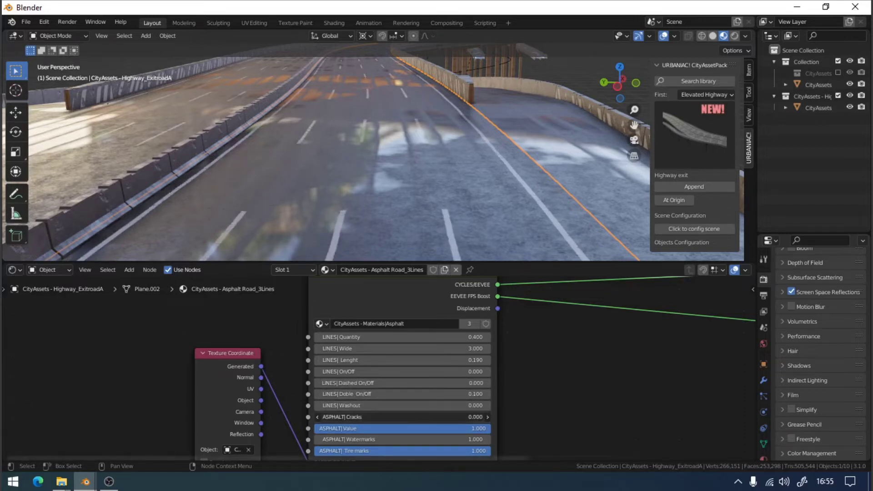
# Step: Vary ASPHALT Cracks through 1 and 0, leaving it at 0, and adjust the asphalt's Tire marks value
pyautogui.scroll(5, 386, 197)
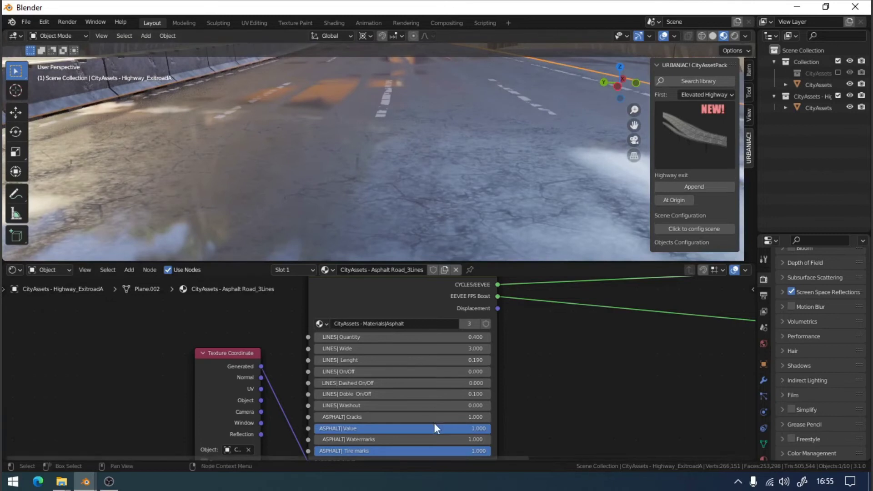
pyautogui.moveTo(435, 418); pyautogui.dragTo(391, 418)
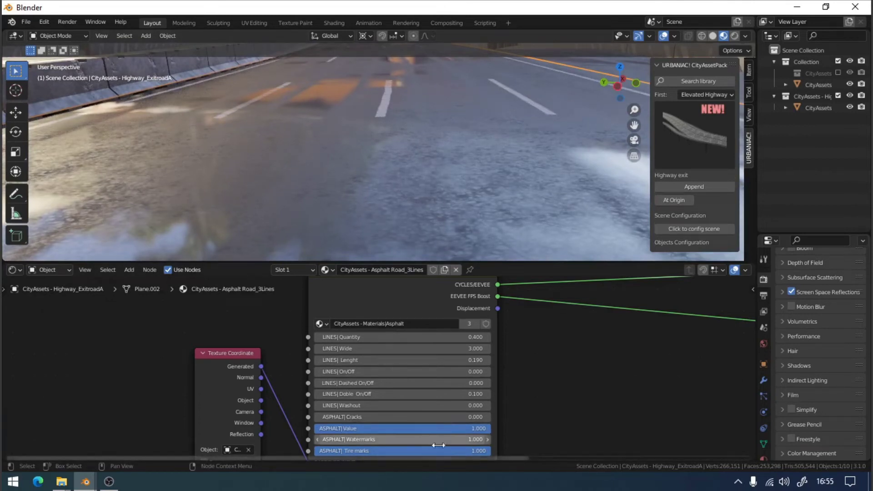
pyautogui.moveTo(400, 451); pyautogui.dragTo(546, 449)
pyautogui.scroll(-5, 411, 173)
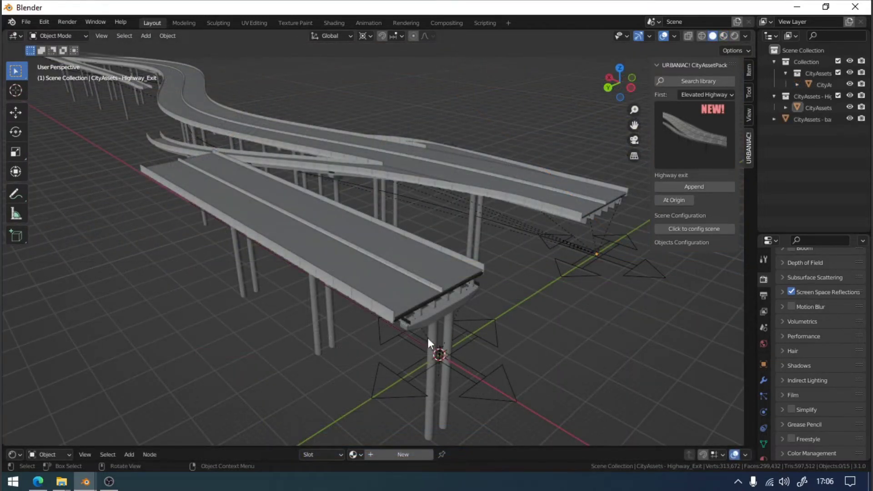
# Step: Delete the highway exit's own curve together with the road surfaces of its long main highway section
pyautogui.click(358, 310)
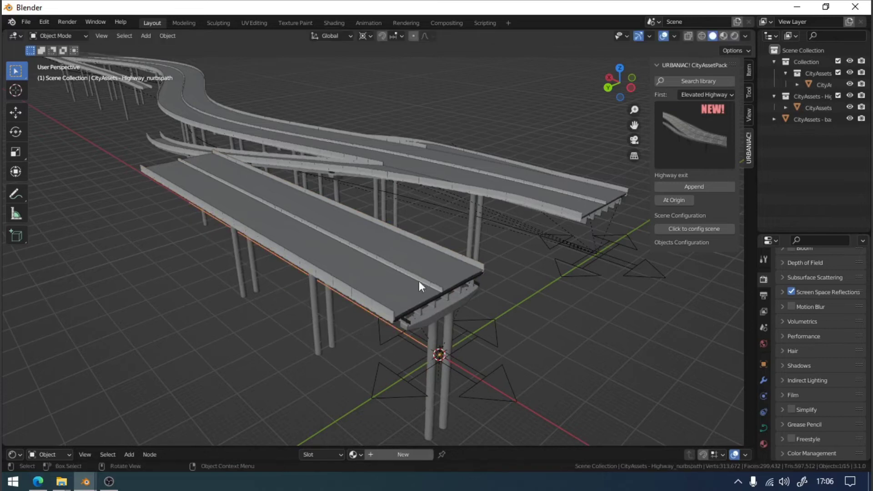
pyautogui.click(509, 225)
pyautogui.press('g')
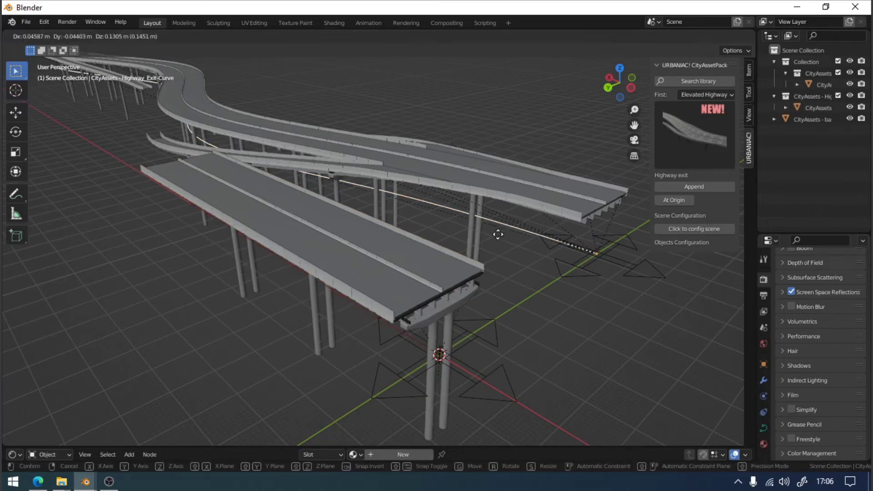
pyautogui.rightClick(502, 242)
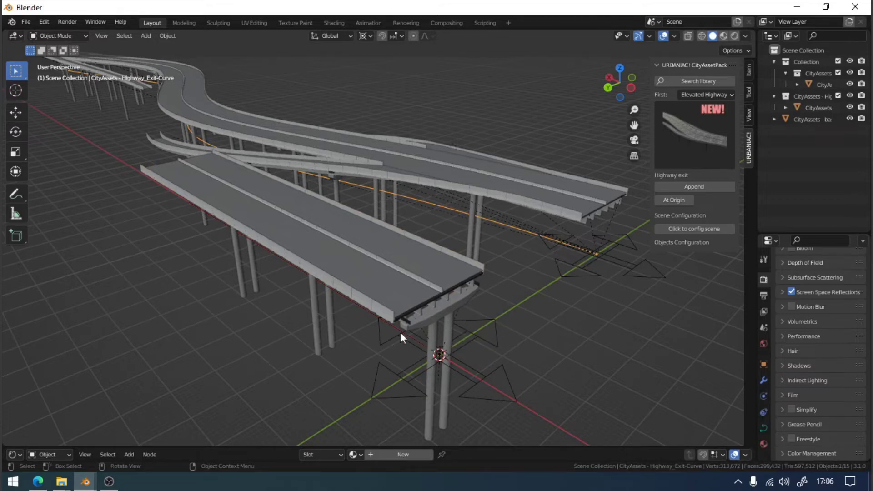
pyautogui.keyDown('shift'); pyautogui.click(584, 207); pyautogui.keyUp('shift')
pyautogui.keyDown('shift'); pyautogui.click(612, 198); pyautogui.keyUp('shift')
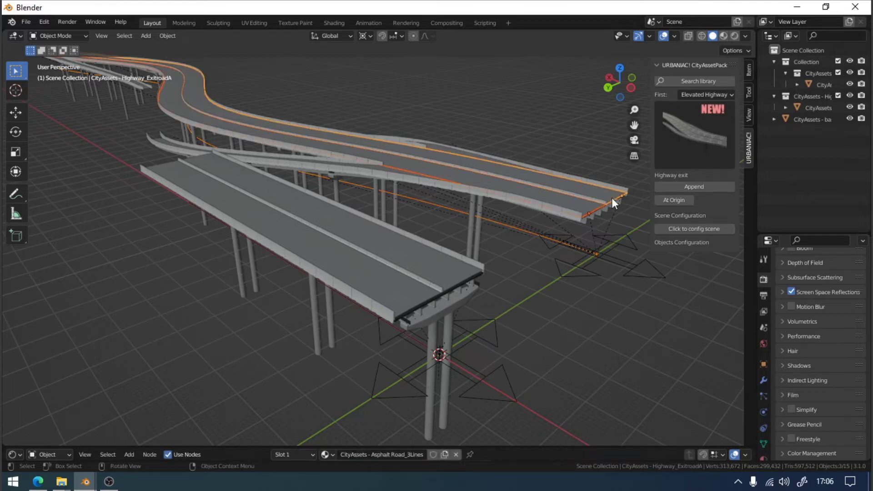
pyautogui.press('x')
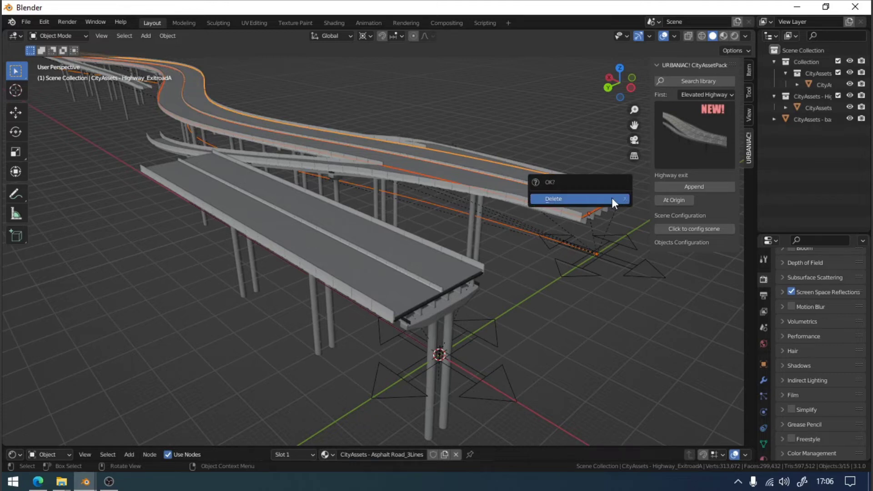
pyautogui.click(612, 198)
# Step: Snap the highway exit's arrow-shaped base controller to the 3D cursor at the origin
pyautogui.click(591, 255)
pyautogui.press('r')
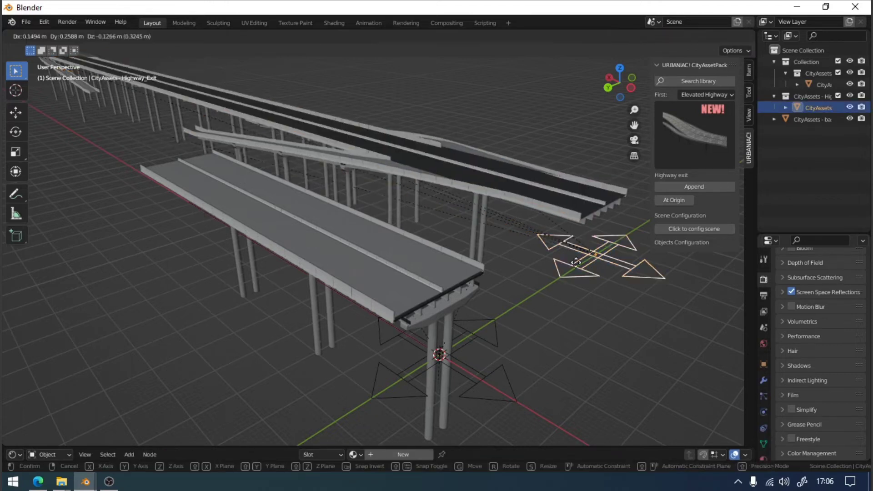
pyautogui.press('Escape')
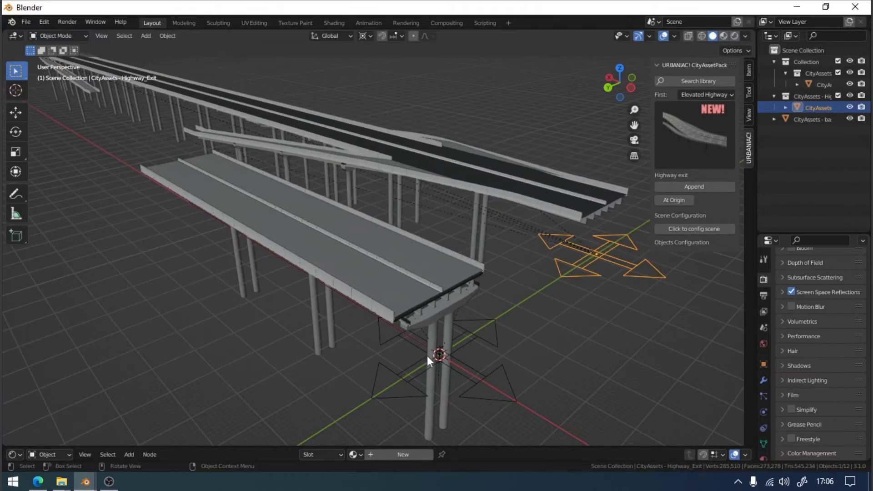
pyautogui.hotkey('shift', 's')
pyautogui.click(445, 320)
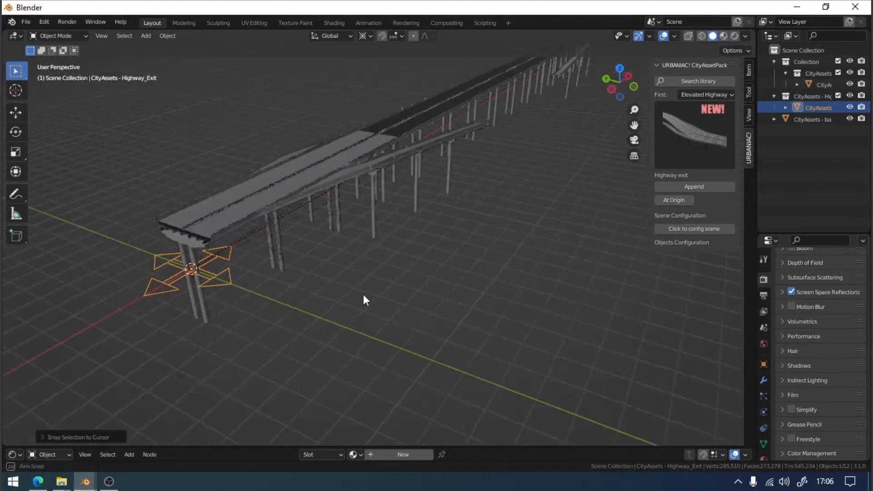
# Step: Set CityAssets - Highway_nurbspath as the Curve modifier object of the highway exit parts, copying it to all selected objects
pyautogui.moveTo(362, 293); pyautogui.dragTo(557, 286, button='middle')
pyautogui.click(536, 181)
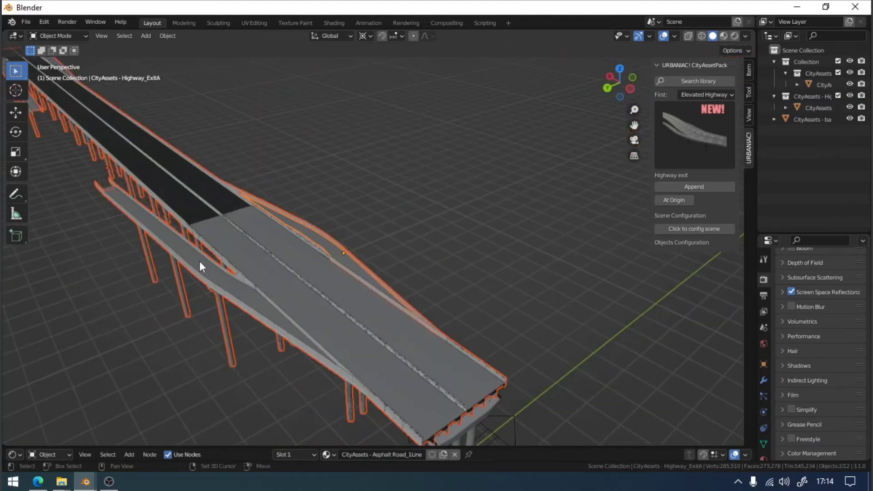
pyautogui.keyDown('shift'); pyautogui.click(160, 153); pyautogui.keyUp('shift')
pyautogui.keyDown('shift'); pyautogui.moveTo(160, 154); pyautogui.dragTo(272, 260, button='middle'); pyautogui.keyUp('shift')
pyautogui.keyDown('shift'); pyautogui.click(257, 247); pyautogui.keyUp('shift')
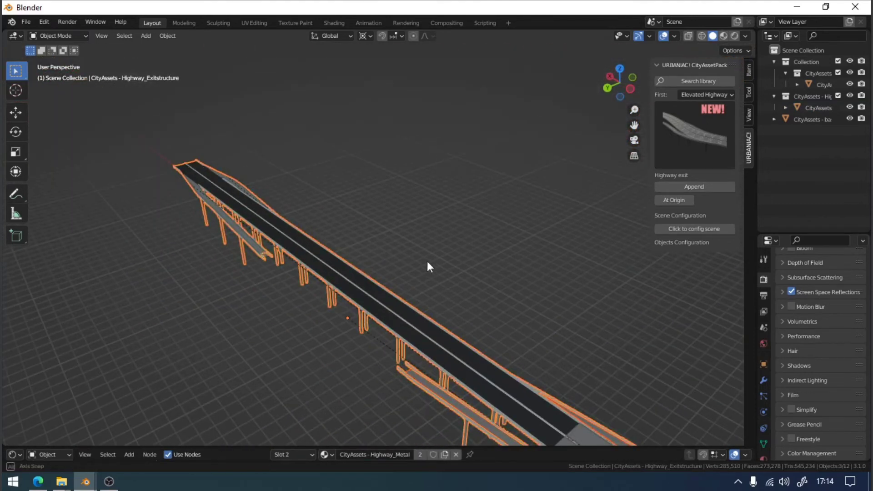
pyautogui.moveTo(427, 261); pyautogui.dragTo(456, 166, button='middle')
pyautogui.keyDown('shift'); pyautogui.moveTo(456, 165); pyautogui.dragTo(367, 189); pyautogui.keyUp('shift')
pyautogui.moveTo(367, 189); pyautogui.dragTo(388, 165, button='middle')
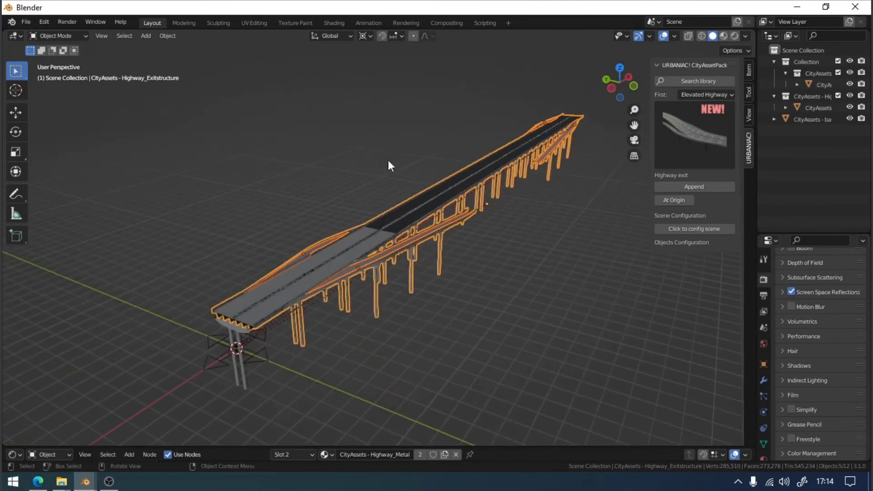
pyautogui.click(763, 380)
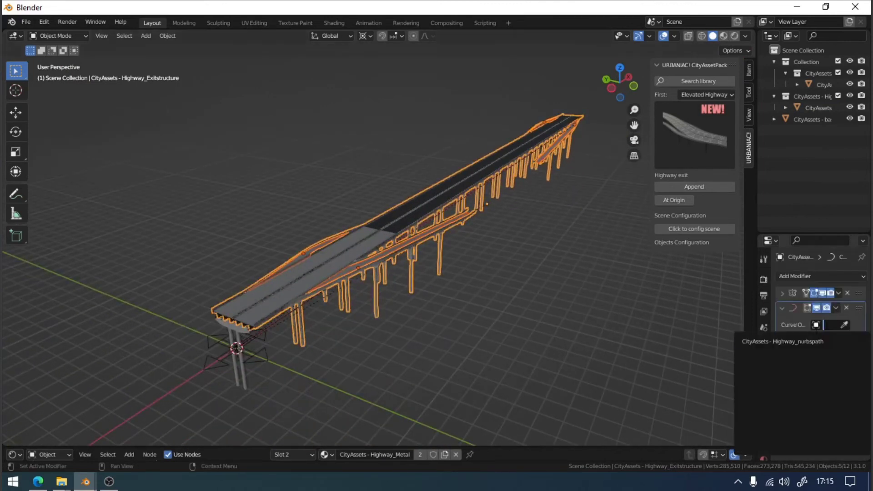
pyautogui.click(811, 340)
pyautogui.rightClick(828, 325)
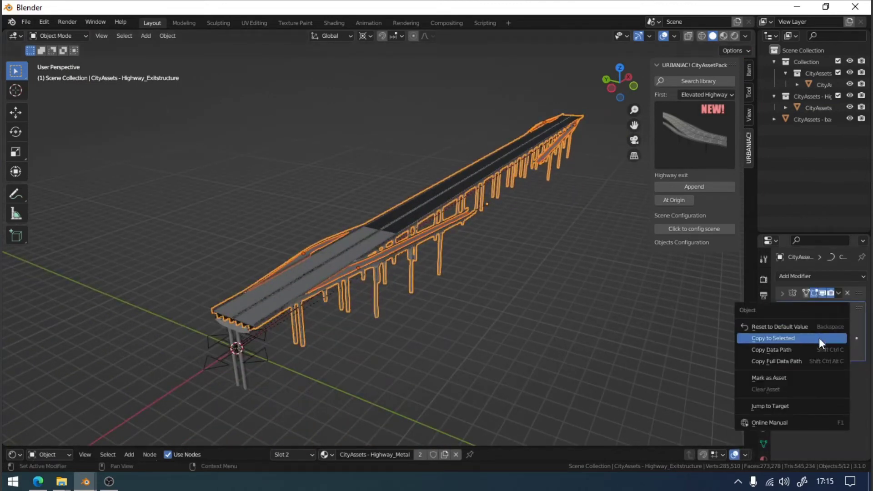
pyautogui.click(817, 341)
# Step: Move the selected highway exit parts 180 m along the X axis
pyautogui.moveTo(591, 313); pyautogui.dragTo(496, 312, button='middle')
pyautogui.press('g')
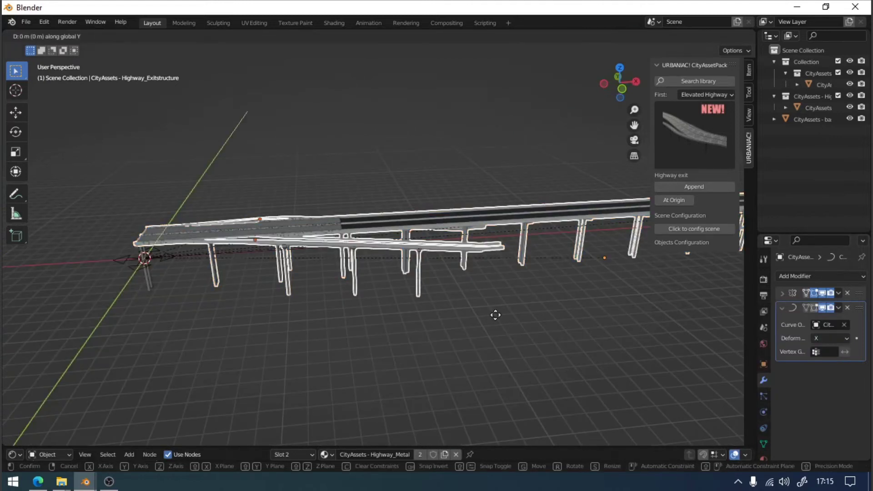
pyautogui.press('x')
pyautogui.write('180')
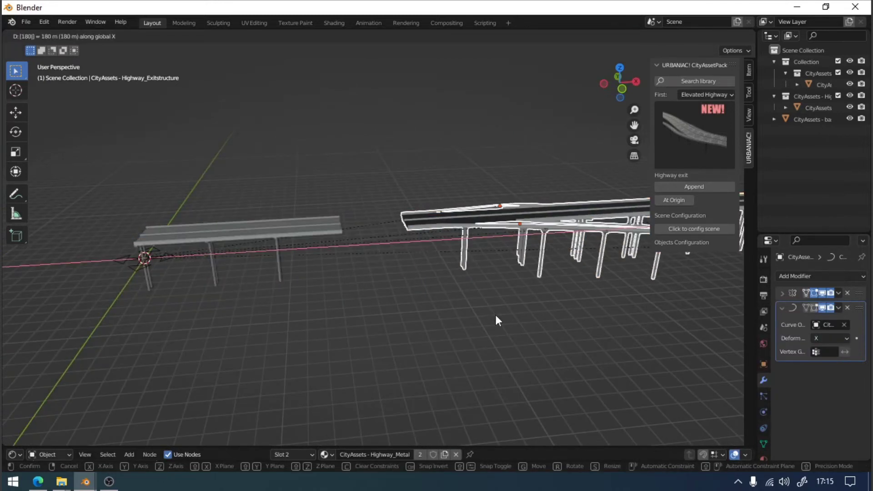
pyautogui.press('Return')
# Step: Change the straight highway structure's Array modifier to Fixed Count with a count of 4, and check its joint with the exit
pyautogui.moveTo(536, 273); pyautogui.dragTo(538, 308, button='middle')
pyautogui.click(291, 271)
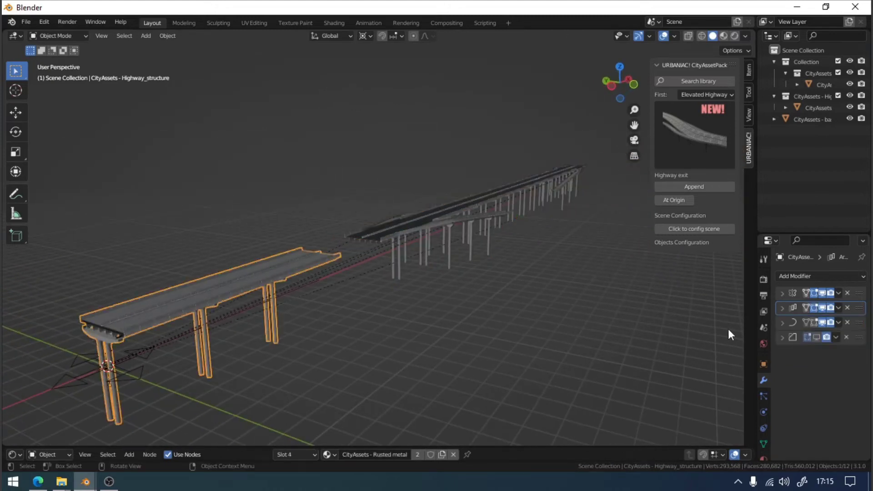
pyautogui.click(782, 308)
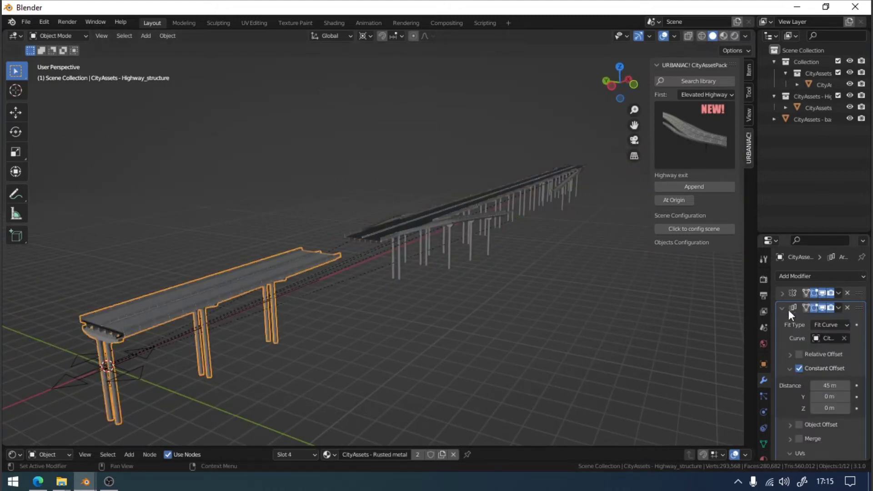
pyautogui.click(837, 326)
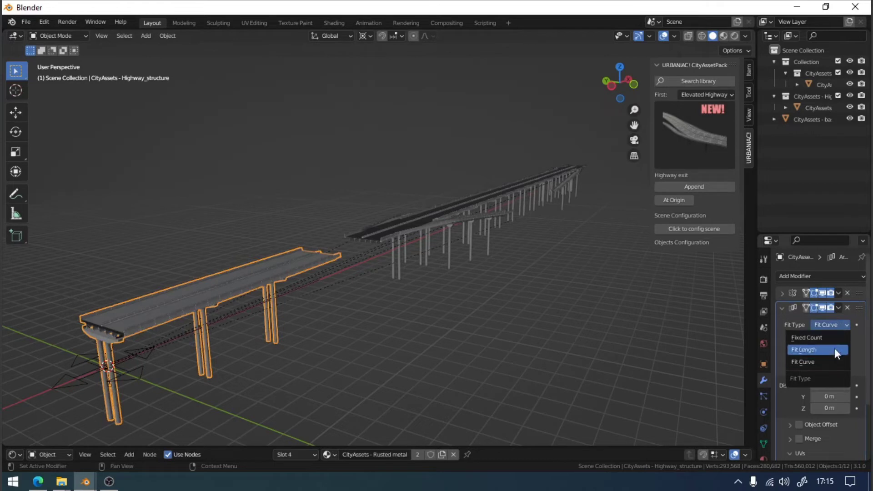
pyautogui.click(834, 338)
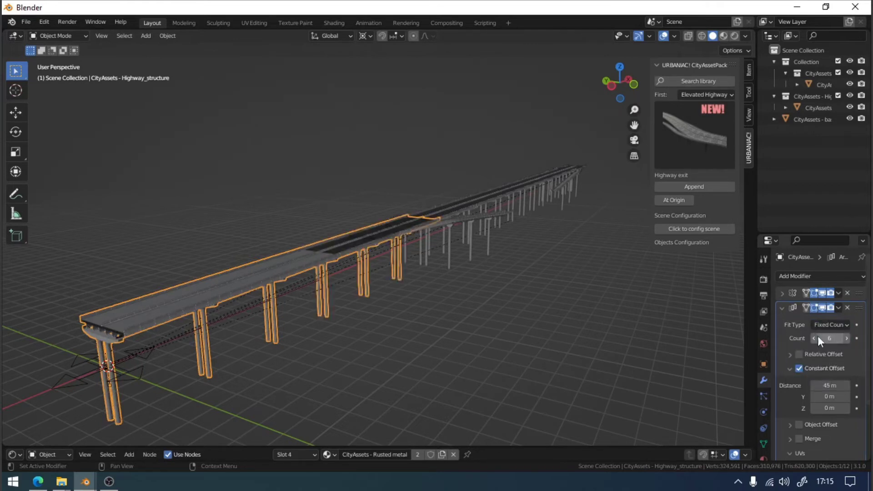
pyautogui.click(814, 338)
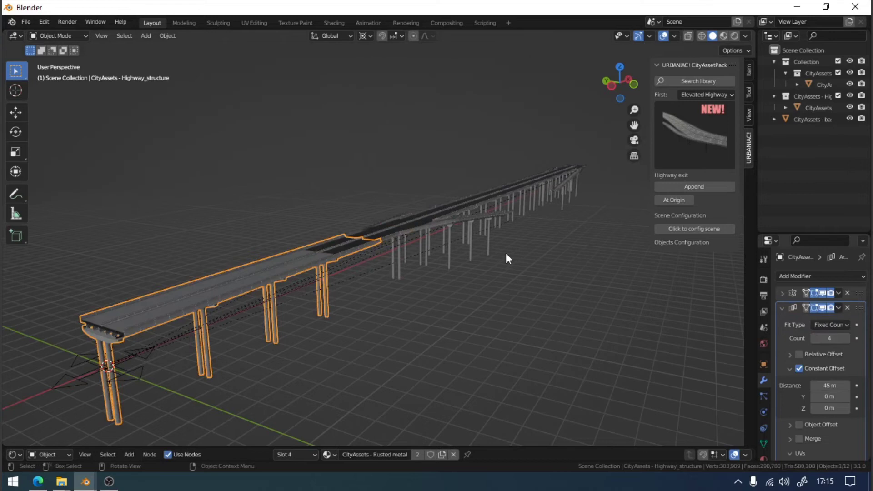
pyautogui.moveTo(505, 253); pyautogui.dragTo(392, 284, button='middle')
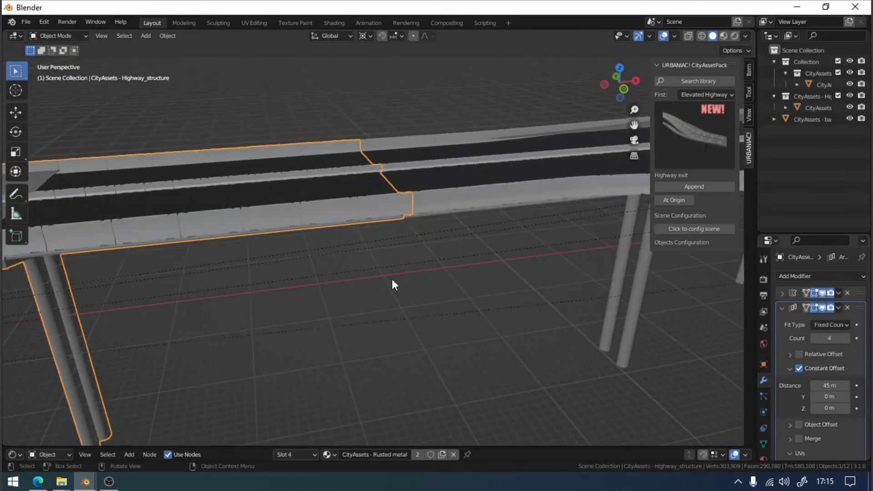
# Step: Make a linked duplicate of the highway structure and move it along X to the far end of the exit section
pyautogui.scroll(-6, 389, 278)
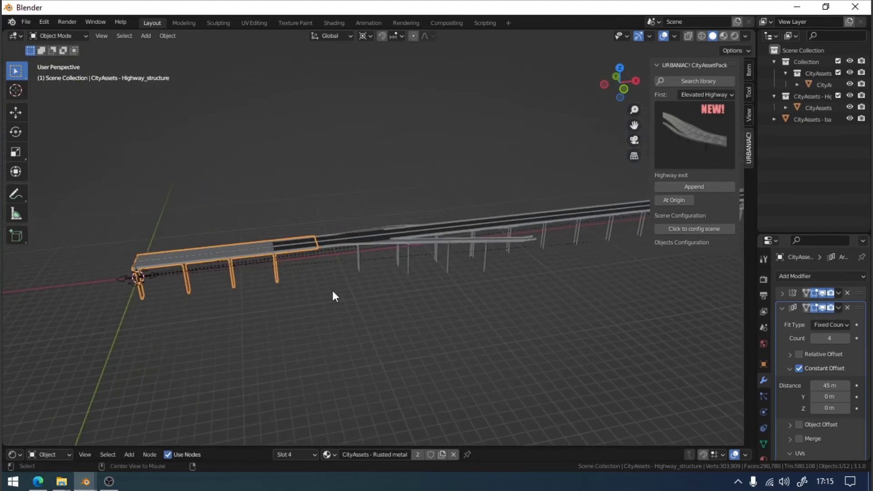
pyautogui.hotkey('shift', 'd')
pyautogui.press('x')
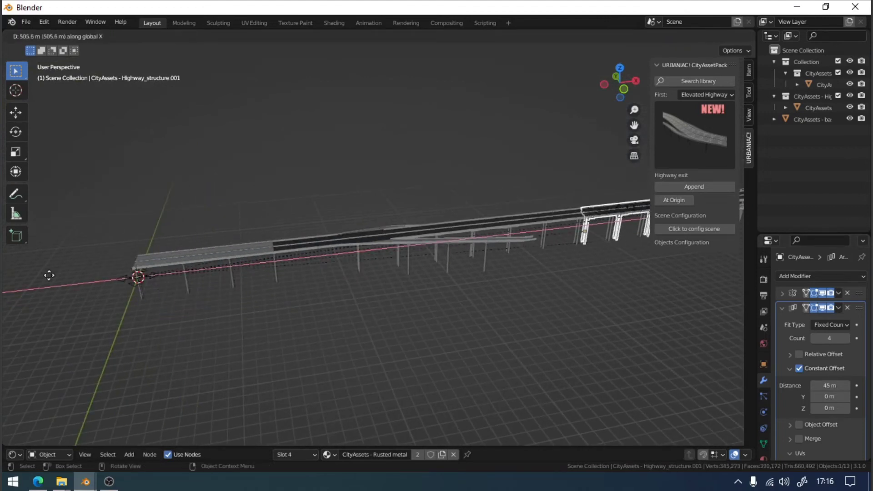
pyautogui.press('KP_Decimal')
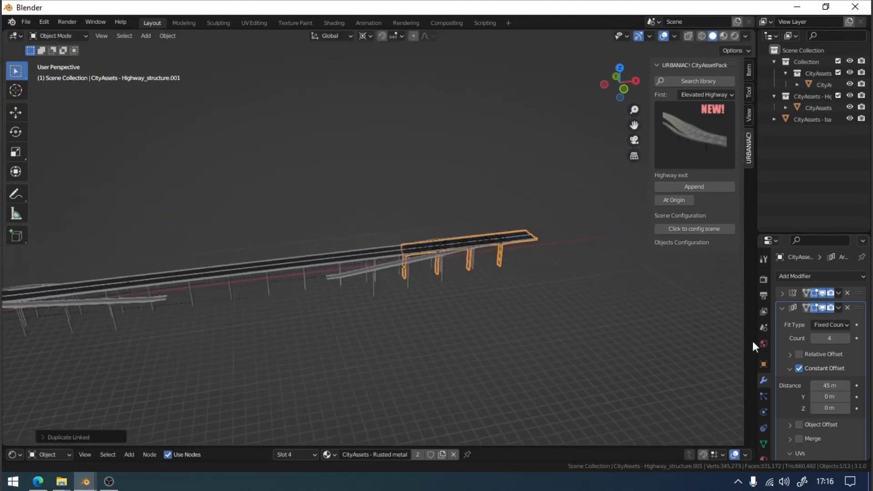
pyautogui.press('g')
pyautogui.press('x')
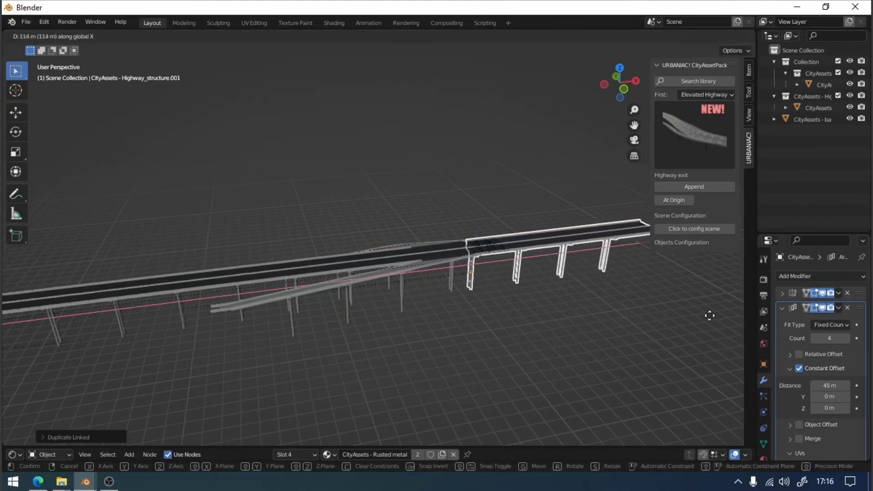
pyautogui.click(281, 287)
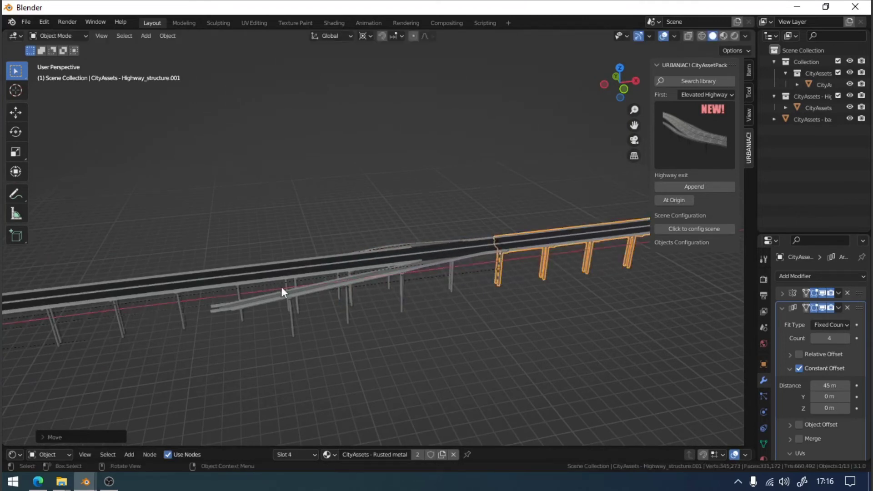
# Step: Edit the highway path curve and move its end control point along X to the far end of the highway
pyautogui.scroll(-3, 281, 286)
pyautogui.click(471, 258)
pyautogui.press('Tab')
pyautogui.moveTo(503, 279); pyautogui.dragTo(181, 296, button='middle')
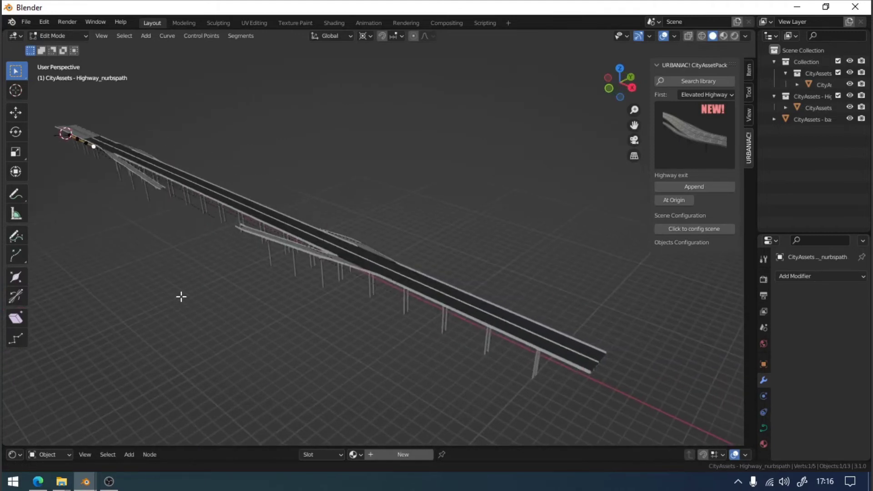
pyautogui.press('g')
pyautogui.press('x')
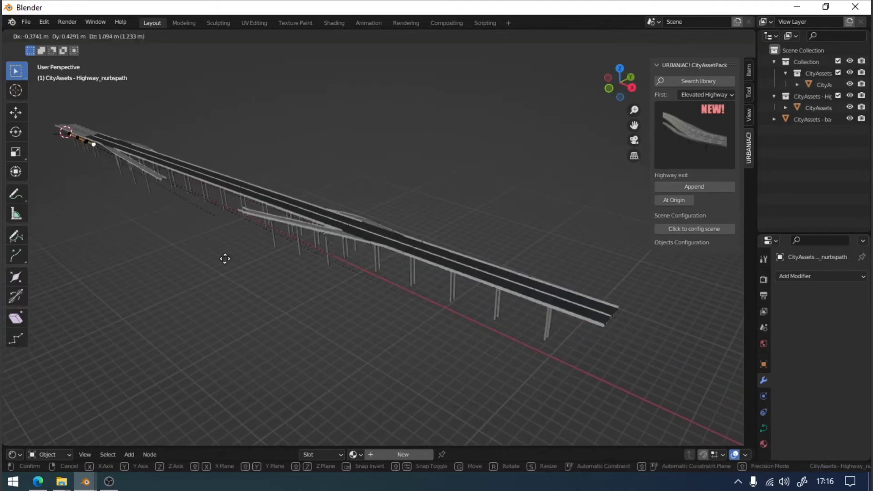
pyautogui.press('y')
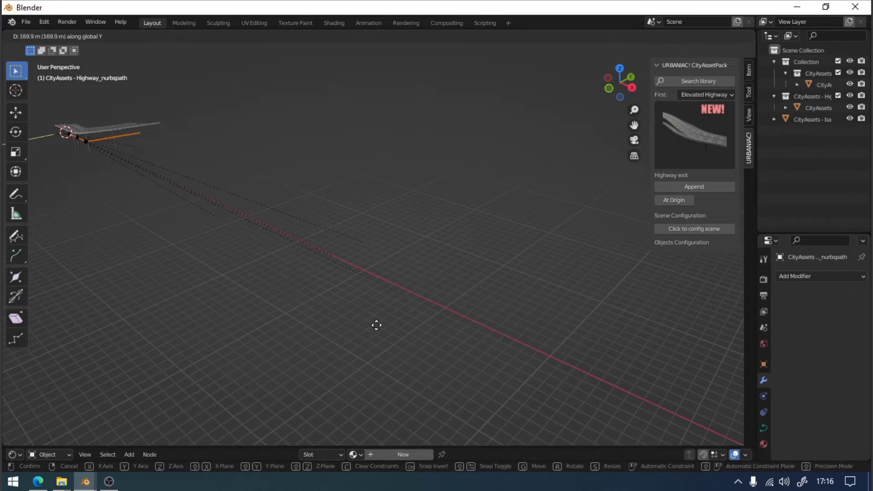
pyautogui.press('x')
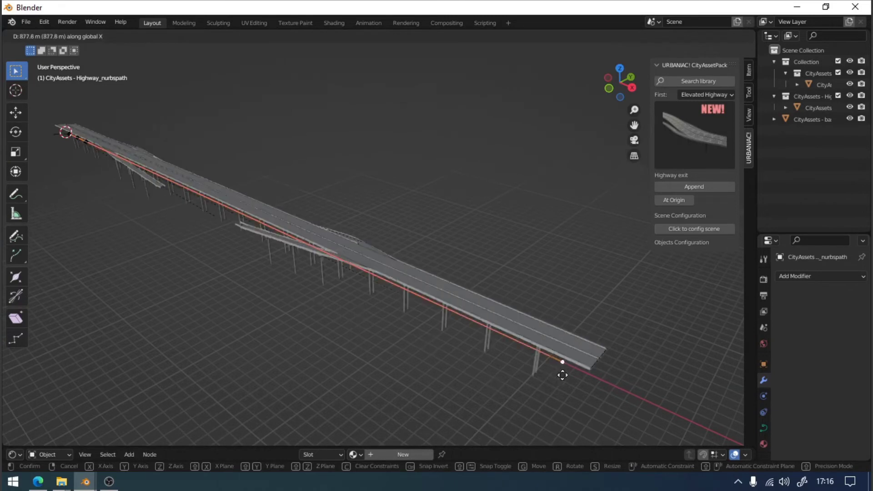
pyautogui.click(563, 376)
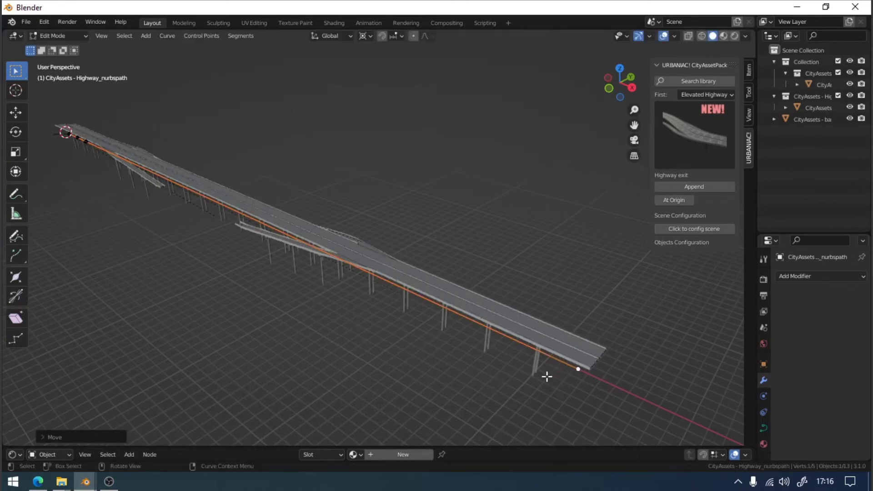
# Step: Move the neighbouring control point along X toward the highway's middle and shift it along Y to bend the road
pyautogui.click(101, 149)
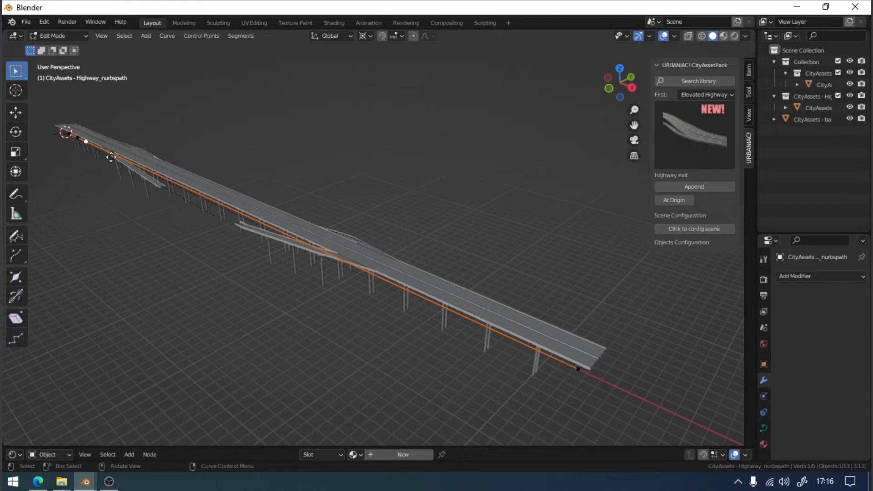
pyautogui.press('g')
pyautogui.press('x')
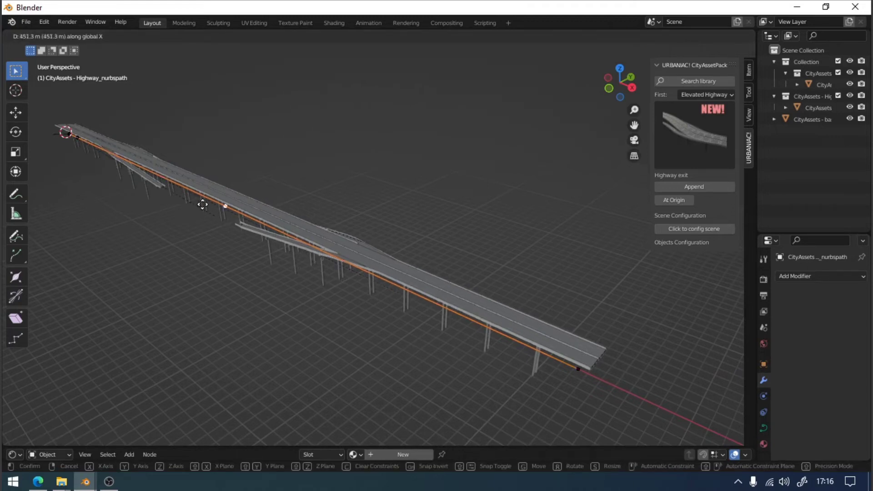
pyautogui.click(211, 211)
pyautogui.press('g')
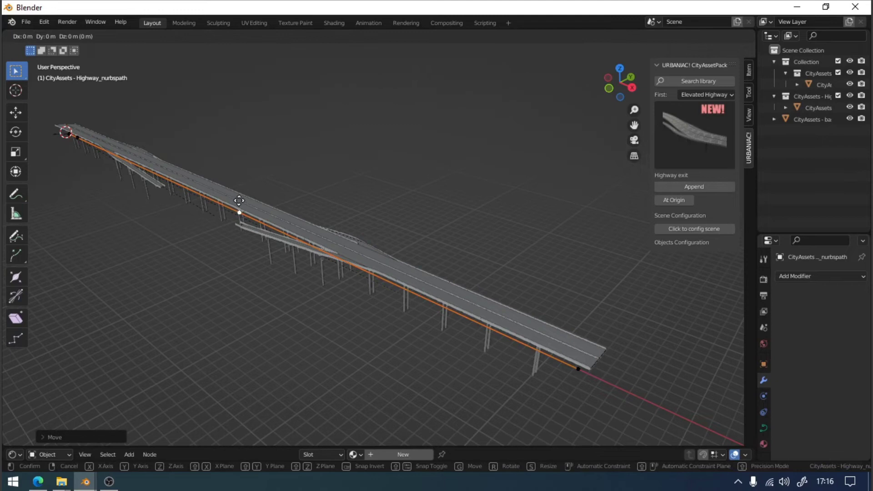
pyautogui.press('y')
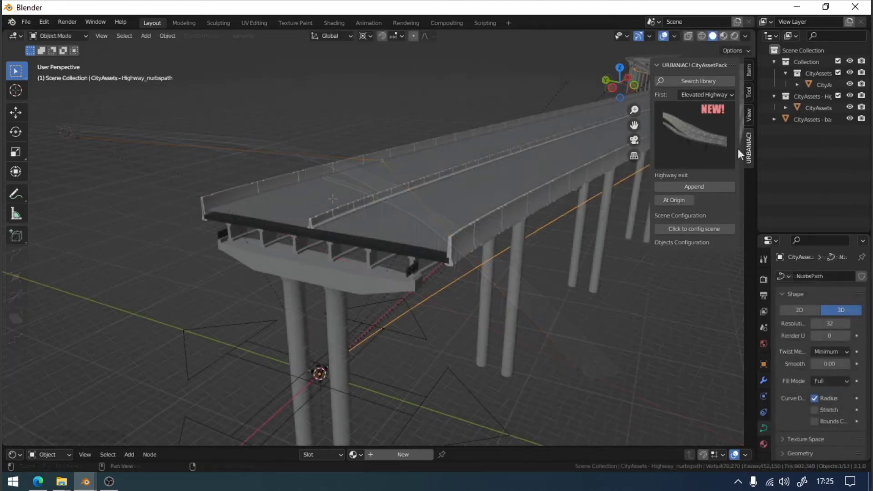
# Step: Append the Highway bigsign asset from the Elevated Highway category at the origin
pyautogui.click(748, 71)
pyautogui.click(749, 148)
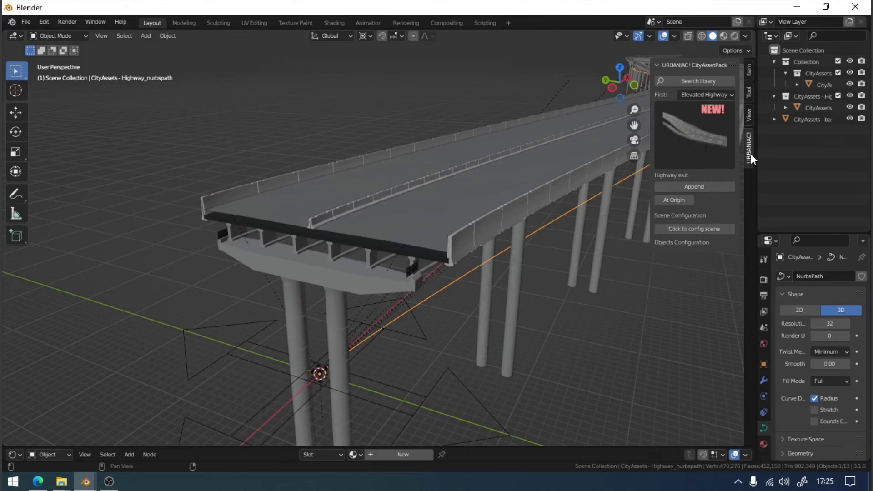
pyautogui.click(723, 121)
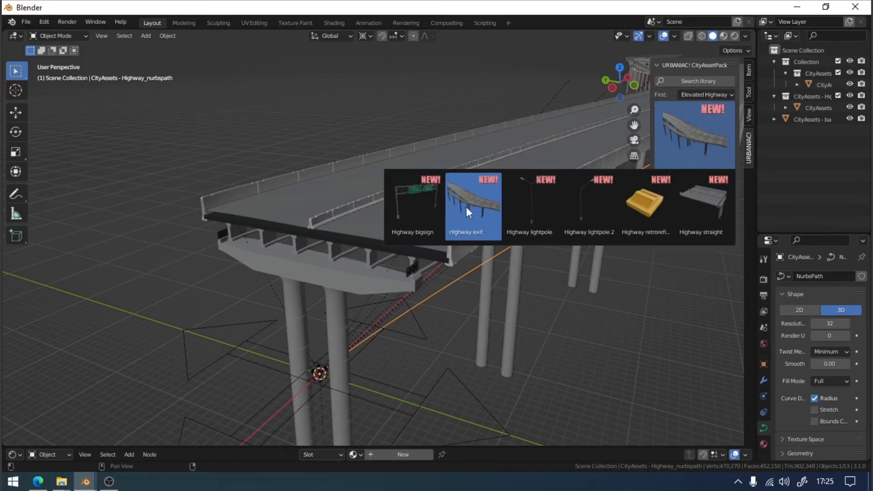
pyautogui.click(424, 211)
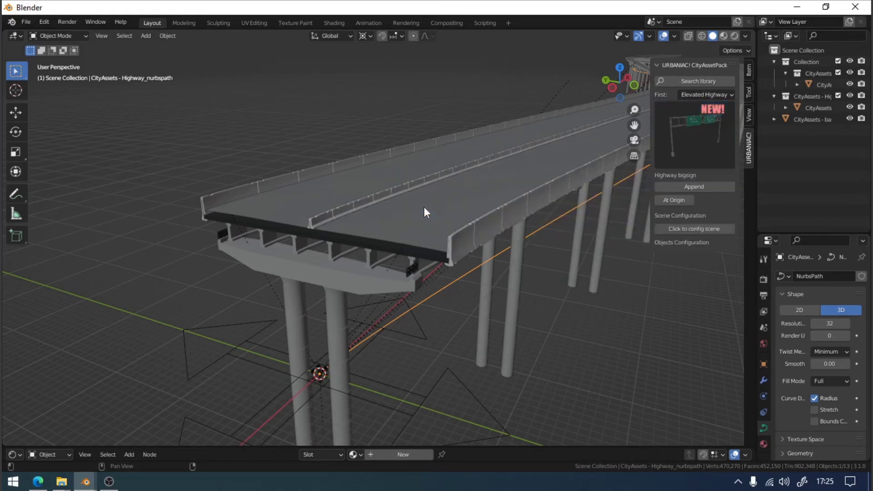
pyautogui.click(693, 186)
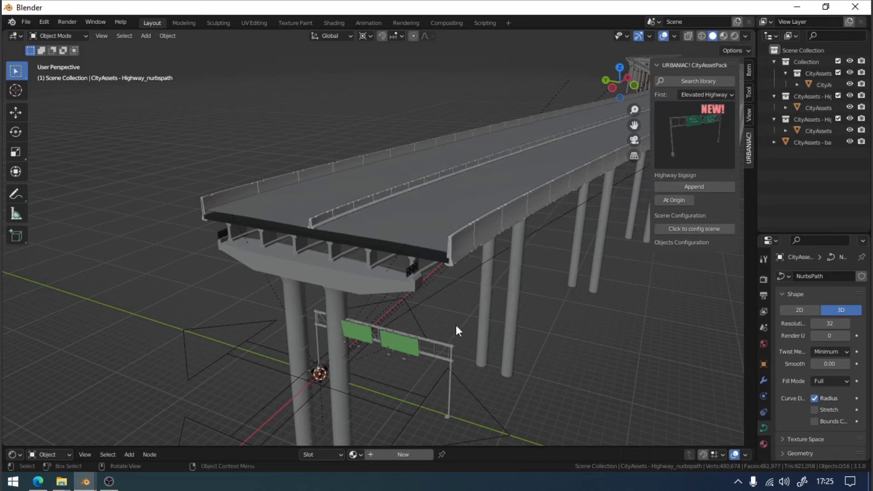
# Step: Set snapping to Face and raise the big sign structure along Z onto the highway's road surface
pyautogui.click(444, 346)
pyautogui.click(397, 37)
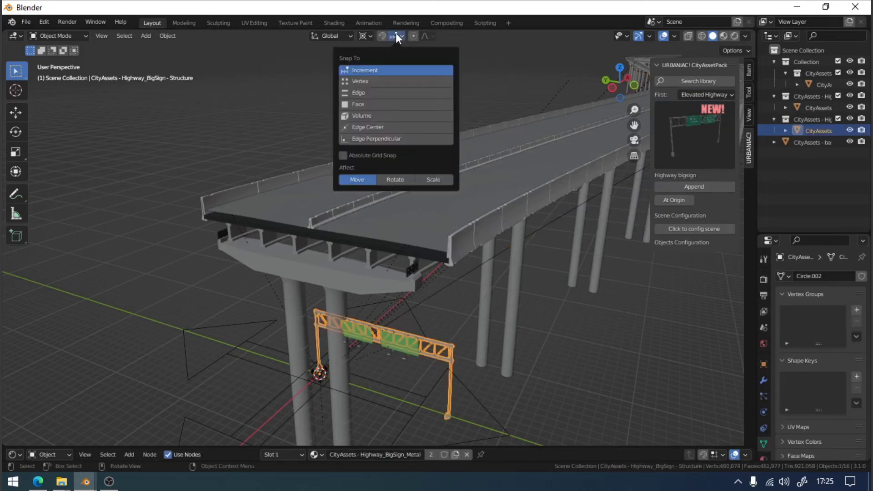
pyautogui.click(384, 105)
pyautogui.click(434, 165)
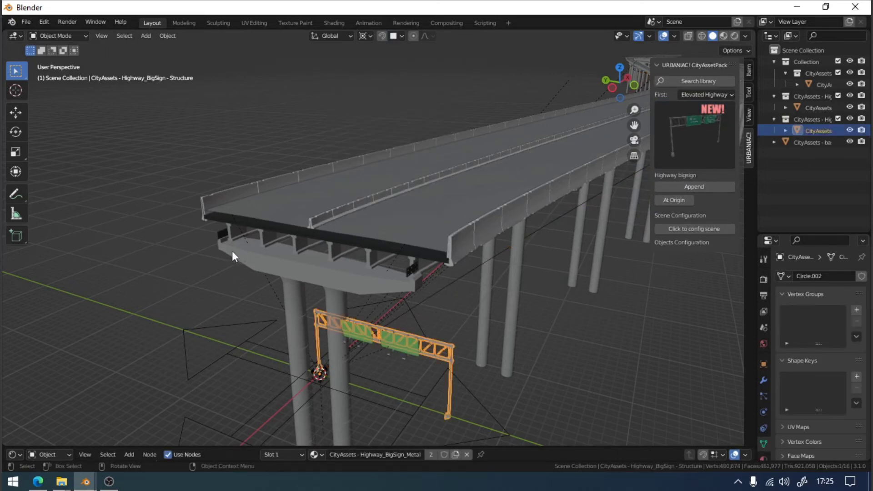
pyautogui.press('g')
pyautogui.press('z')
pyautogui.click(367, 235)
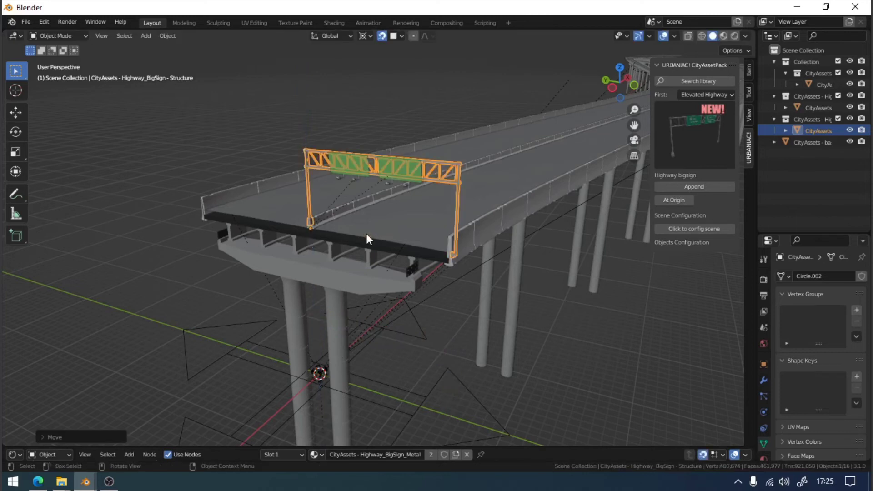
# Step: Use the highway path as the Curve modifier object for the sign structure and its panels, and slide the sign to X 69.26 m
pyautogui.press('KP_Decimal')
pyautogui.moveTo(340, 228); pyautogui.dragTo(388, 305, button='middle')
pyautogui.click(763, 379)
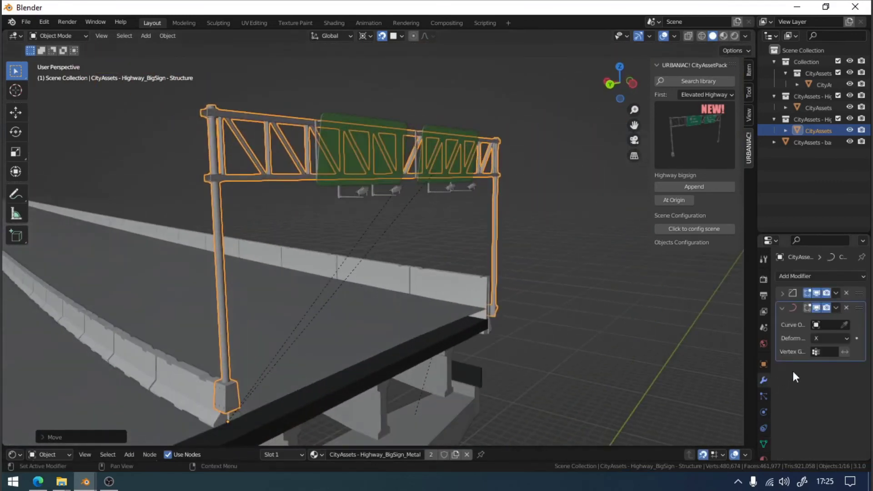
pyautogui.click(830, 325)
pyautogui.click(816, 341)
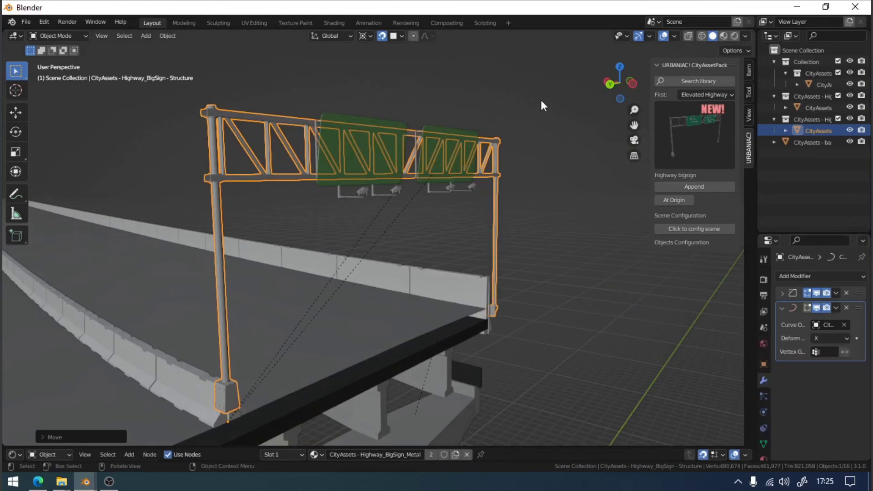
pyautogui.moveTo(535, 85); pyautogui.dragTo(302, 198)
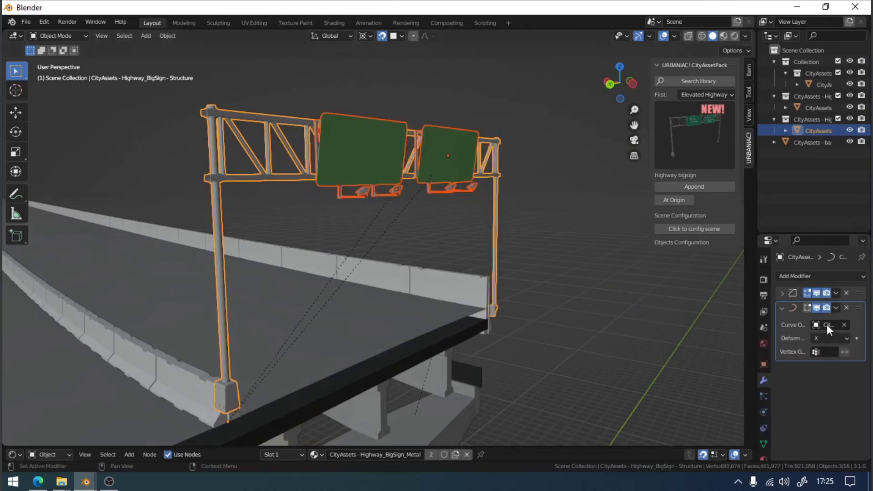
pyautogui.rightClick(827, 324)
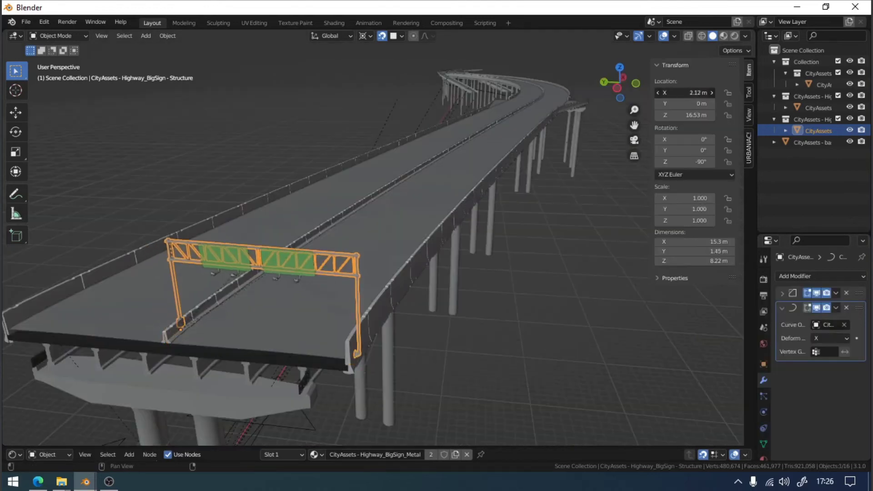
pyautogui.moveTo(685, 92); pyautogui.dragTo(723, 92)
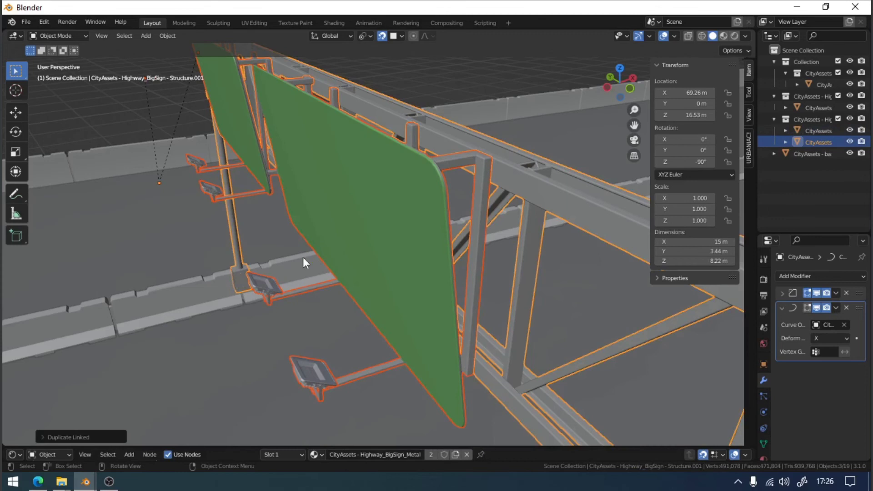
# Step: Rotate the linked duplicate of the sign 180° about Z for the opposite lanes and move it along X
pyautogui.write('rz180')
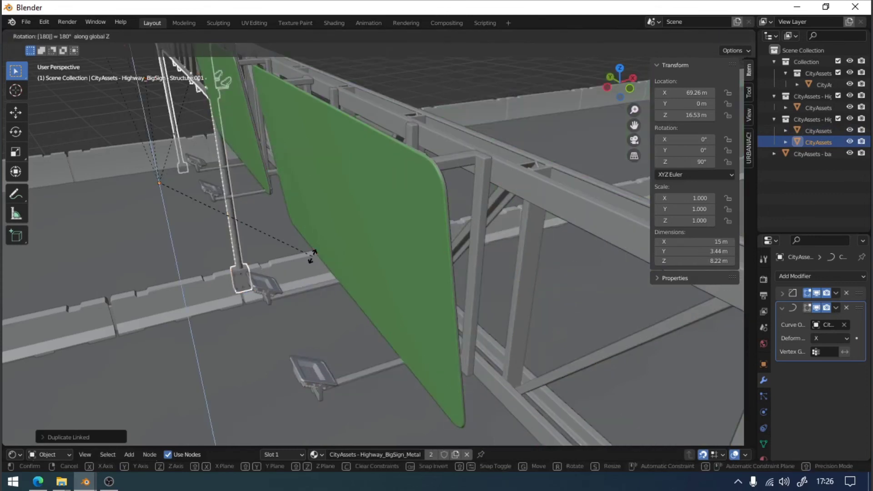
pyautogui.press('Return')
pyautogui.scroll(-5, 311, 255)
pyautogui.moveTo(312, 256); pyautogui.dragTo(266, 254, button='middle')
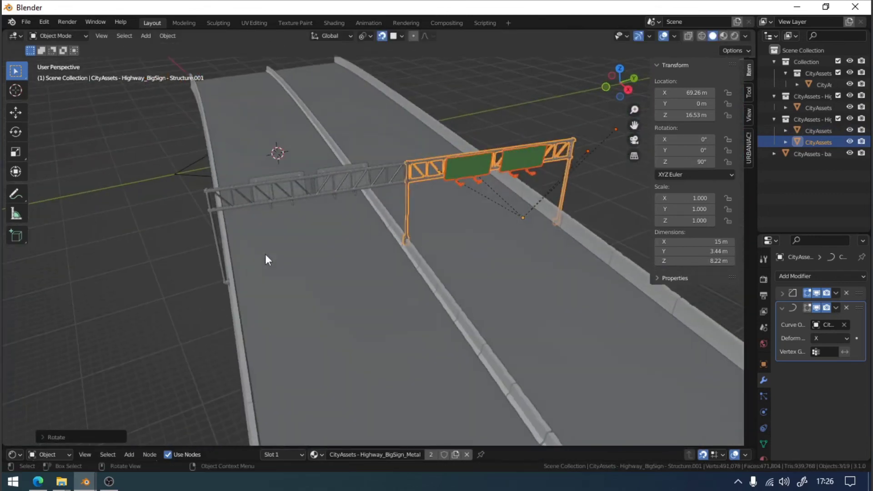
pyautogui.press('g')
pyautogui.press('x')
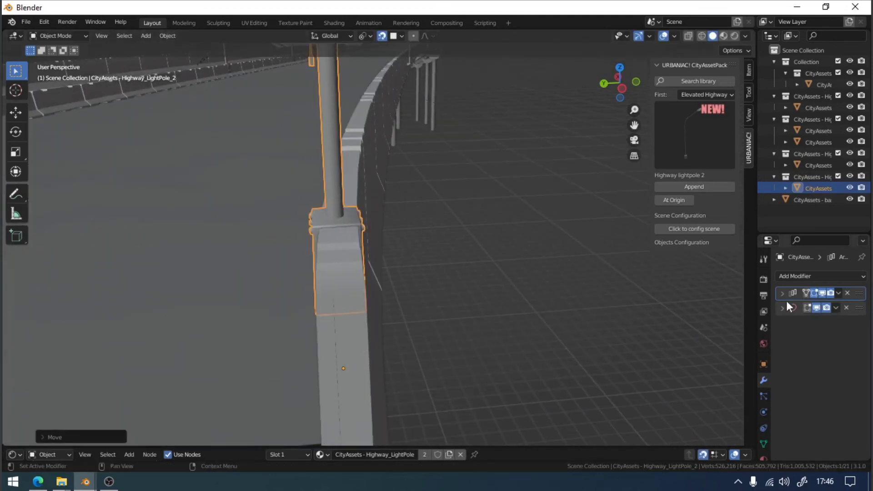
pyautogui.press('g')
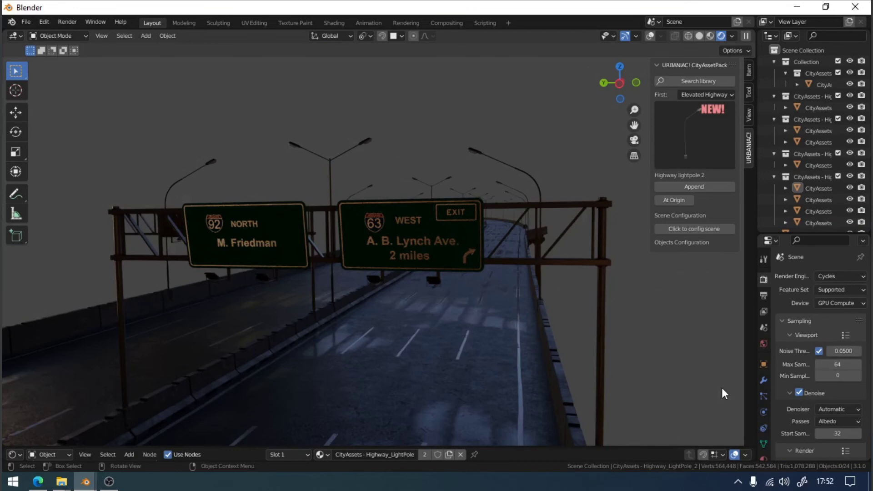
# Step: Show the CityAssetPack scene configuration and turn on the street lights
pyautogui.click(716, 228)
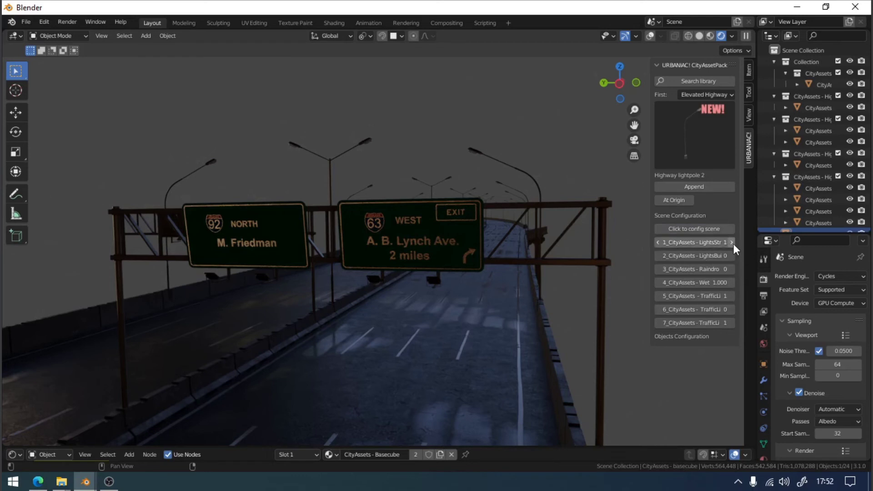
pyautogui.click(731, 243)
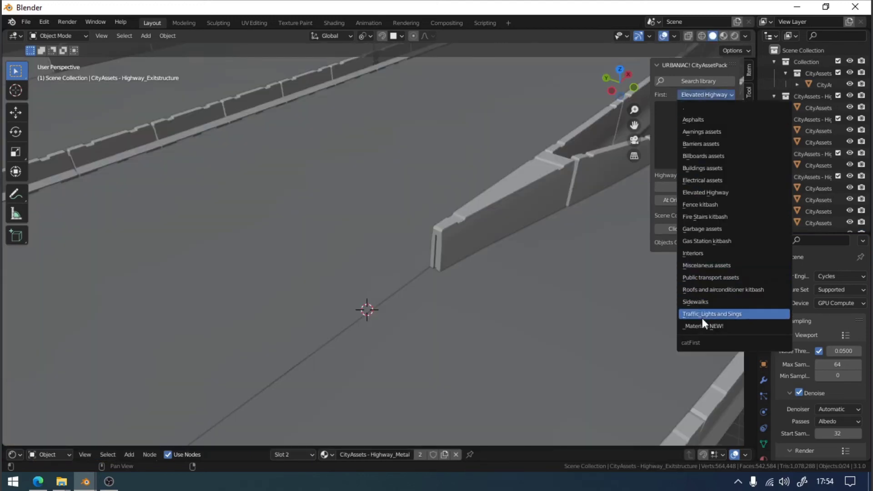
# Step: Add the Sign curve asset from Traffic_Lights and Sings at the end of the exit barrier and rotate it toward the road
pyautogui.click(704, 315)
pyautogui.click(714, 157)
pyautogui.click(357, 213)
pyautogui.press('r')
pyautogui.click(375, 310)
pyautogui.moveTo(374, 310); pyautogui.dragTo(692, 115, button='middle')
pyautogui.press('s')
pyautogui.press('y')
pyautogui.press('Escape')
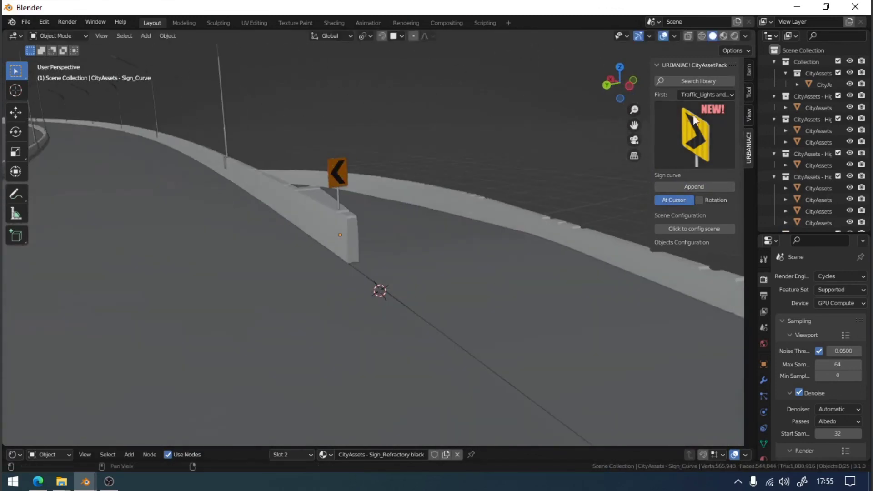
# Step: Append the Plastic barrier from Barriers assets at the cursor, rotate it and place it in front of the exit barrier's end
pyautogui.click(705, 95)
pyautogui.click(699, 144)
pyautogui.click(700, 144)
pyautogui.click(622, 203)
pyautogui.click(694, 186)
pyautogui.press('r')
pyautogui.click(405, 277)
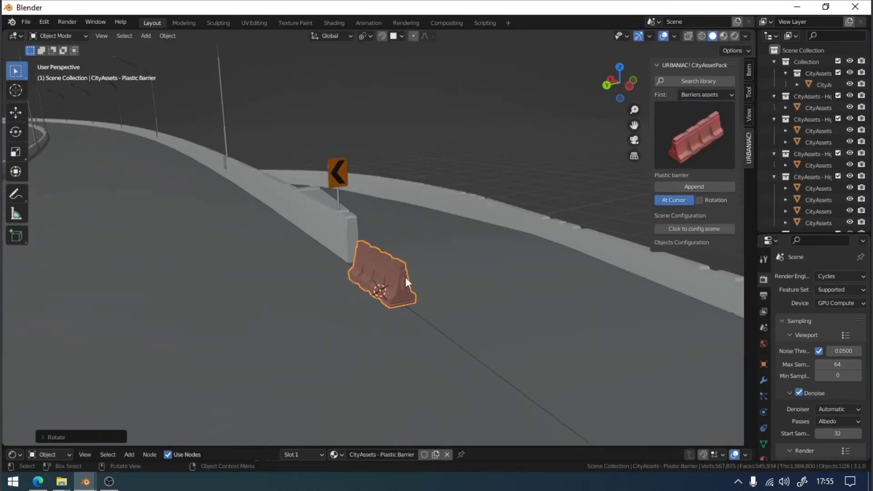
pyautogui.press('g')
pyautogui.click(452, 302)
# Step: Switch the viewport to rendered shading and examine the curve sign and plastic barrier up close
pyautogui.moveTo(452, 302)
pyautogui.mouseDown(button='middle')
pyautogui.moveTo(432, 331)
pyautogui.moveTo(454, 353)
pyautogui.moveTo(349, 291)
pyautogui.mouseUp(button='middle')
pyautogui.press('z')
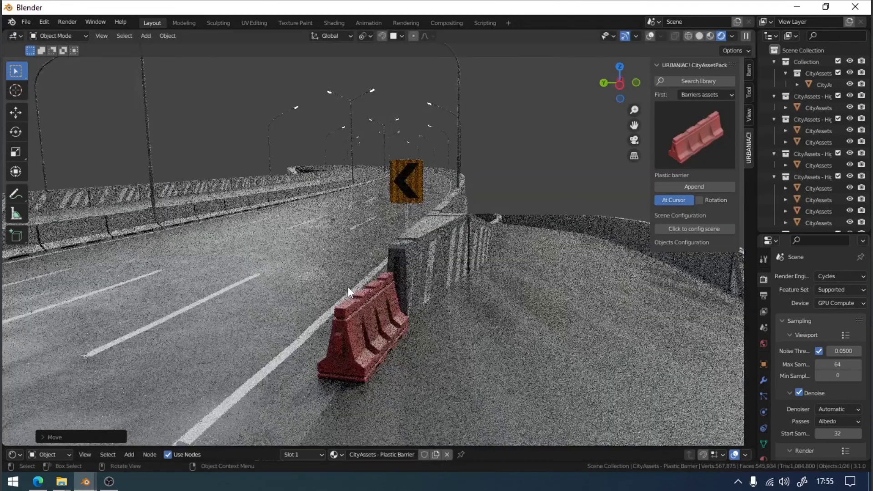
pyautogui.moveTo(522, 321); pyautogui.dragTo(520, 170, button='middle')
pyautogui.click(520, 170)
pyautogui.press('KP_Decimal')
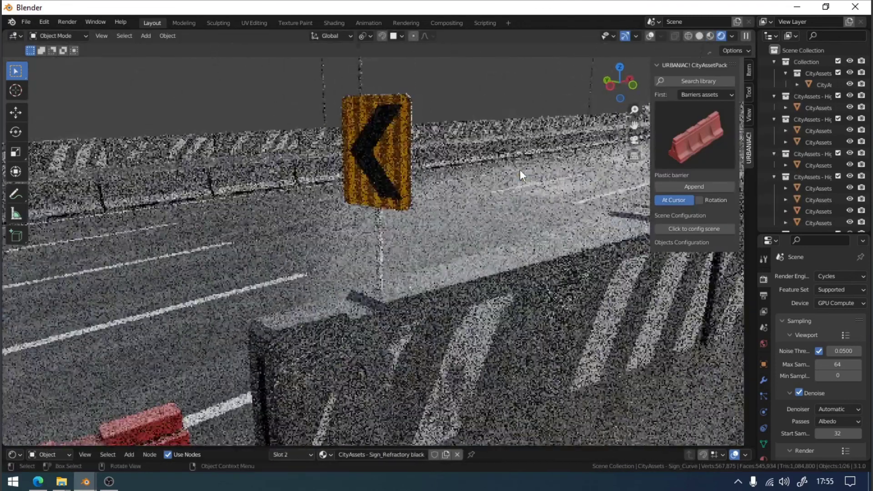